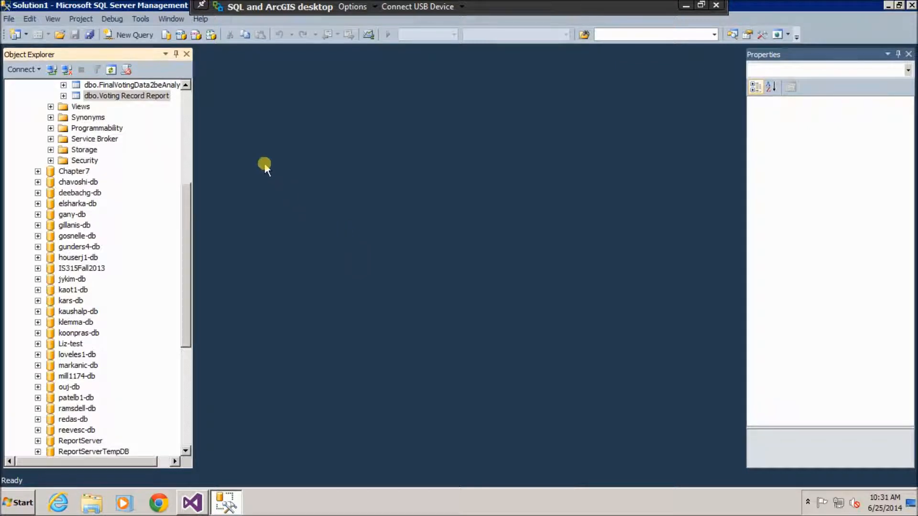
# Open and dismiss the program list, then collapse the Chapter 6 database in Object Explorer.
pyautogui.click(187, 85)
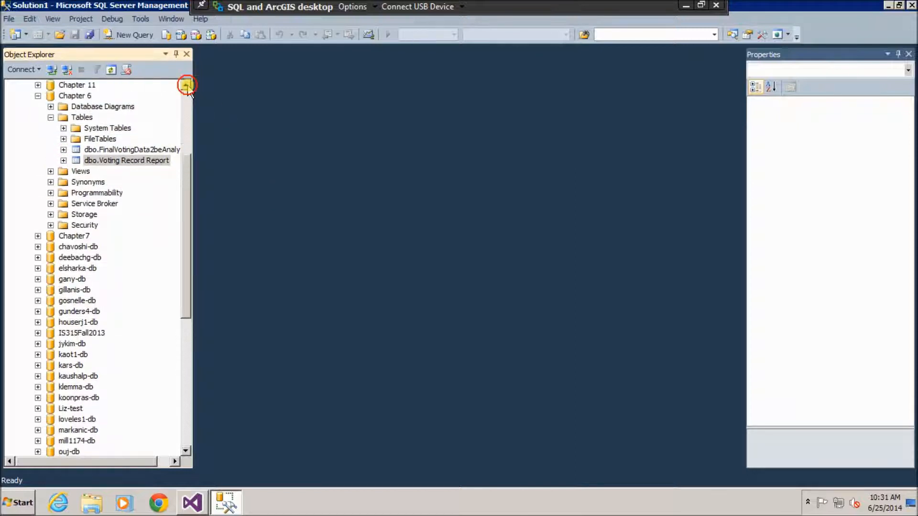
pyautogui.click(187, 86)
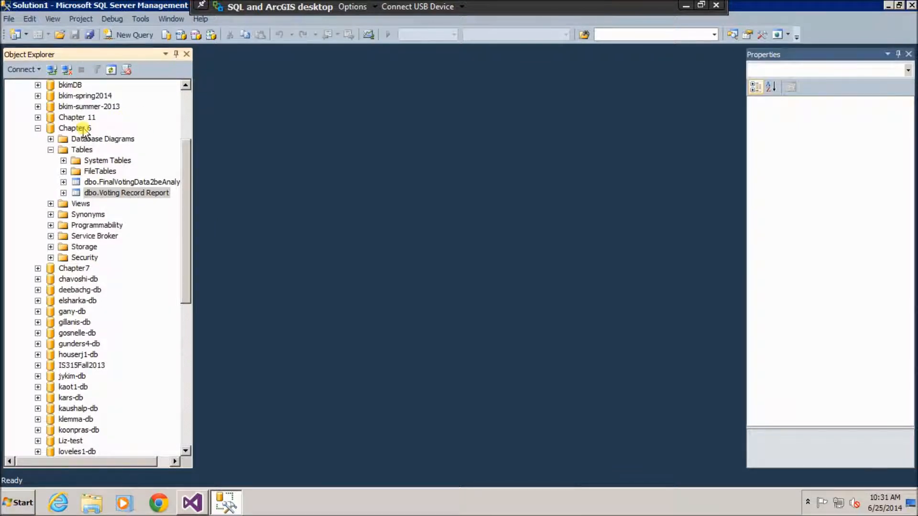
pyautogui.click(22, 505)
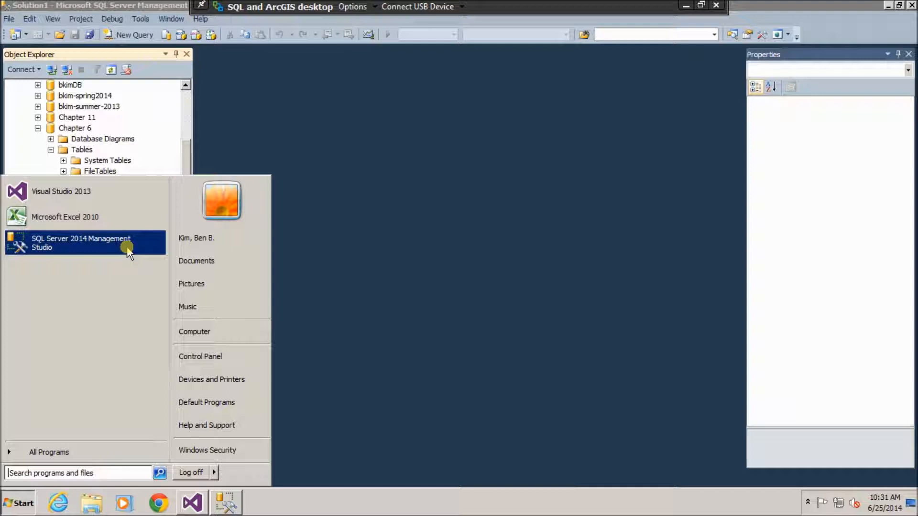
pyautogui.click(323, 193)
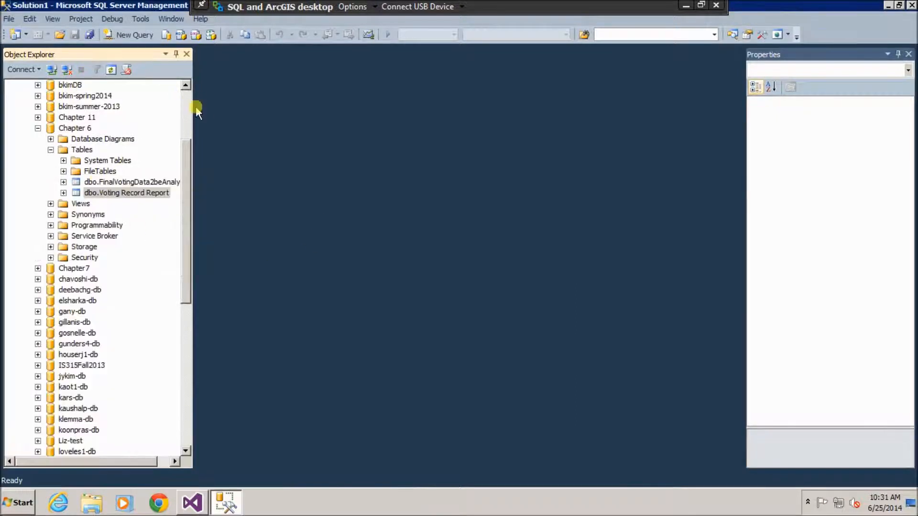
pyautogui.click(37, 129)
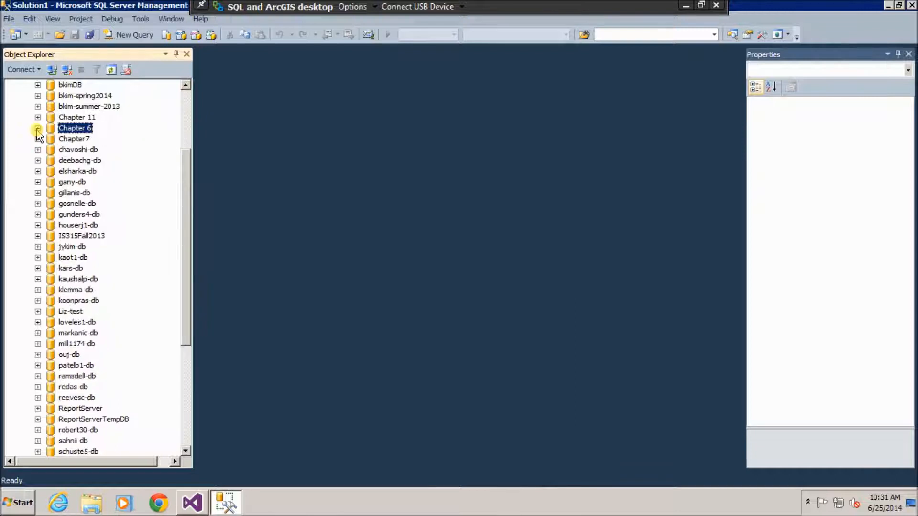
pyautogui.moveTo(187, 164); pyautogui.dragTo(194, 98)
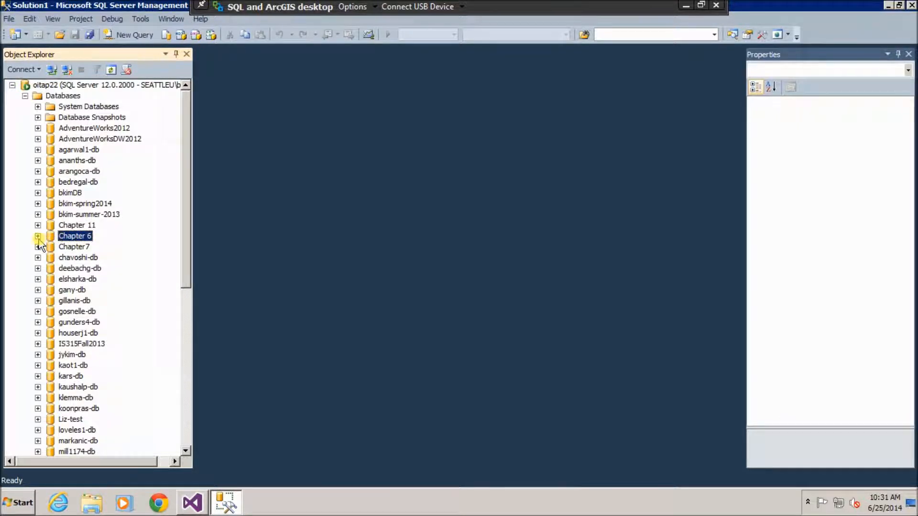
# Expand Chapter 6 > Tables > dbo.Voting Record Report to show its columns.
pyautogui.click(38, 237)
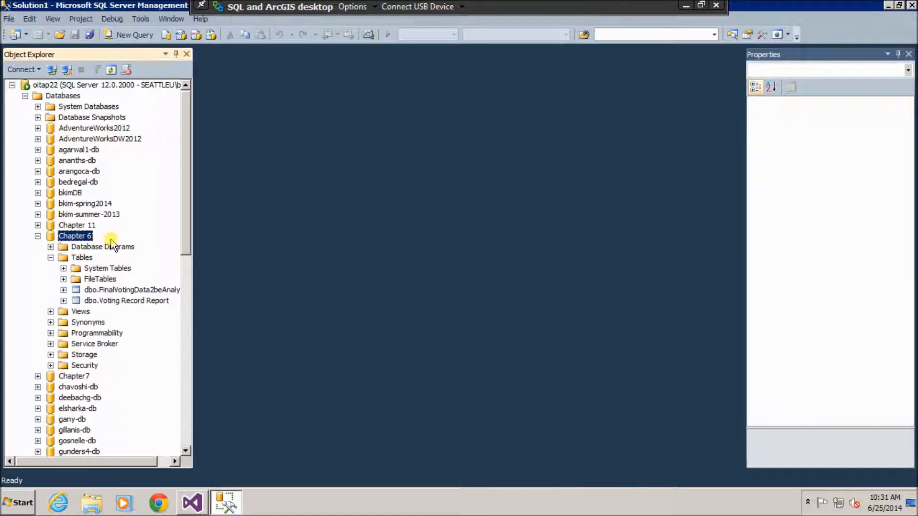
pyautogui.scroll(-1, 112, 244)
pyautogui.click(51, 225)
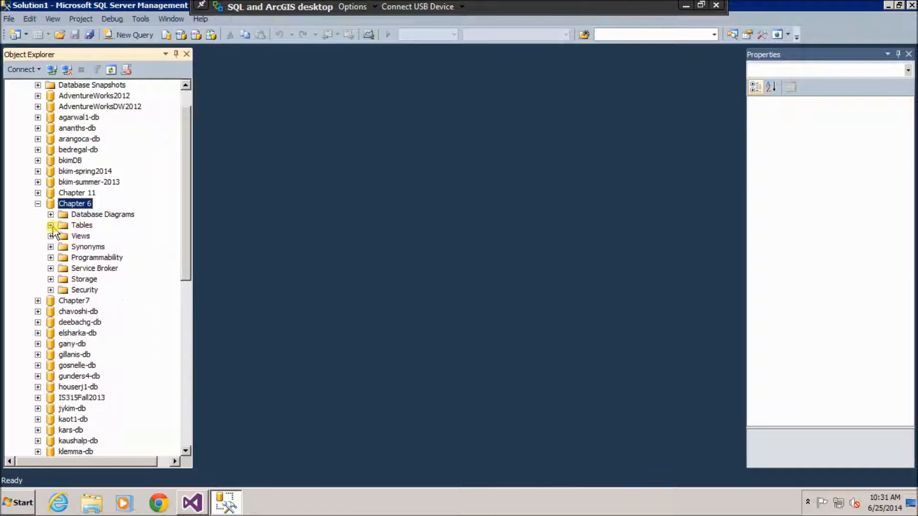
pyautogui.click(50, 225)
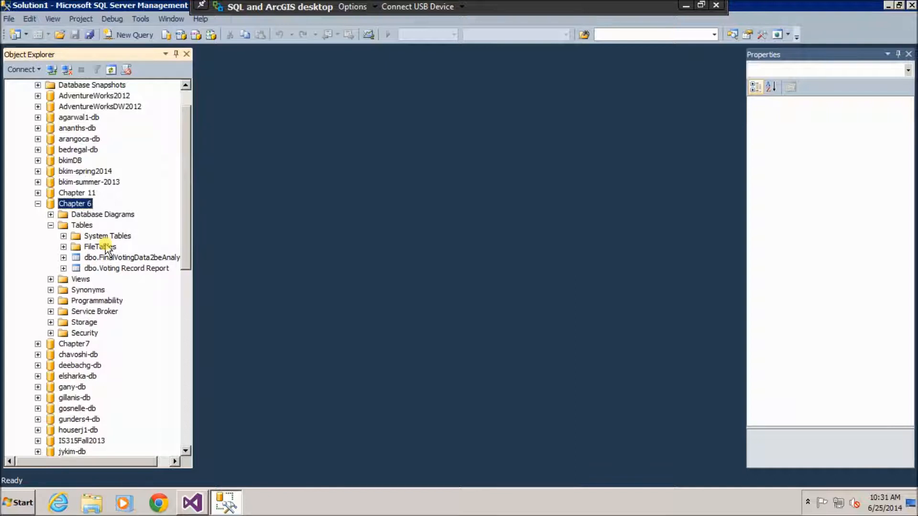
pyautogui.click(97, 269)
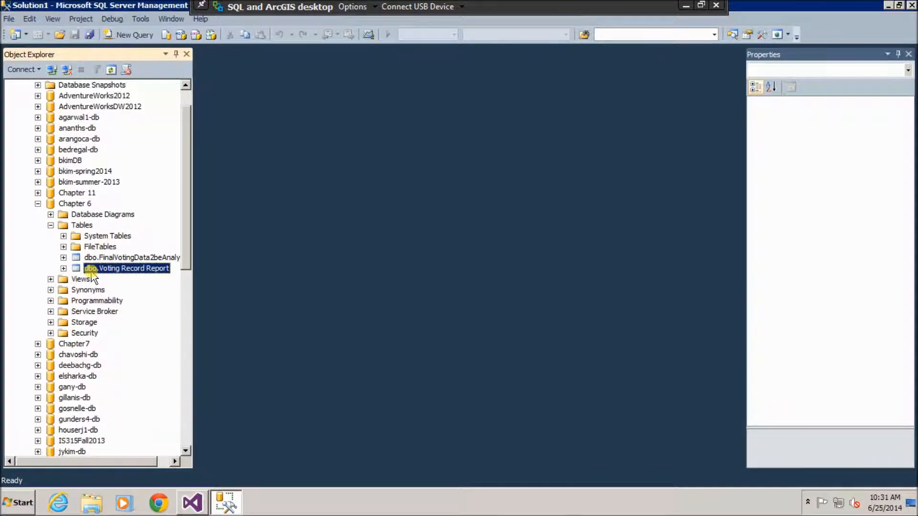
pyautogui.click(64, 269)
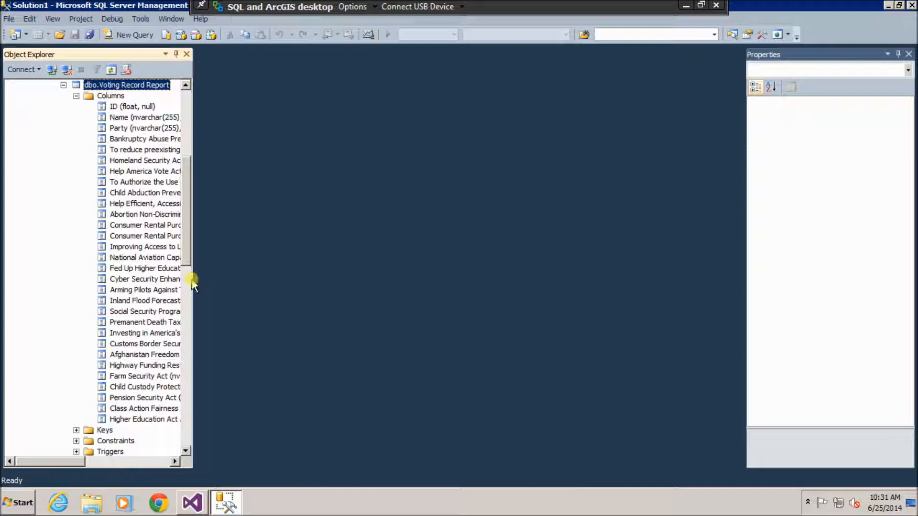
# Widen Object Explorer so the Voting Record Report column names and data types show in full.
pyautogui.moveTo(194, 279); pyautogui.dragTo(239, 245)
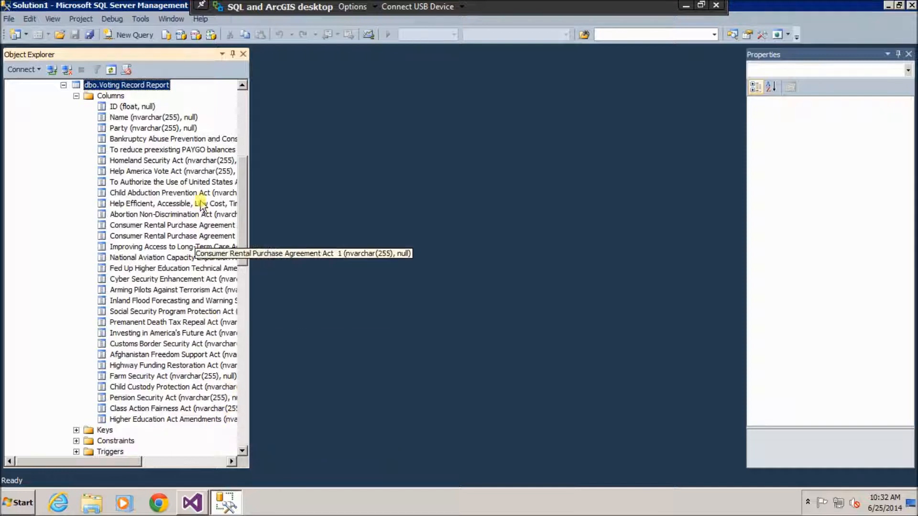
pyautogui.click(242, 85)
pyautogui.click(243, 85)
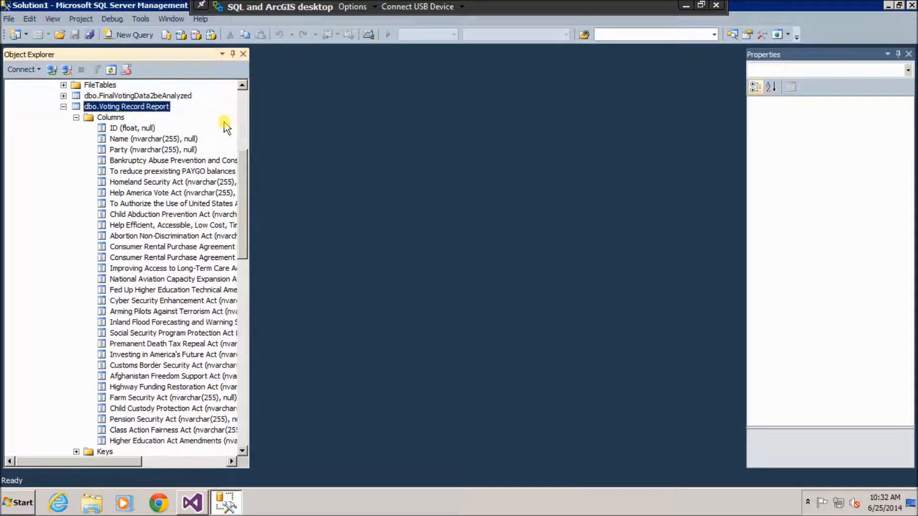
# Run Select Top 1000 Rows on dbo.Voting Record Report and scroll through the 436 returned rows.
pyautogui.rightClick(164, 113)
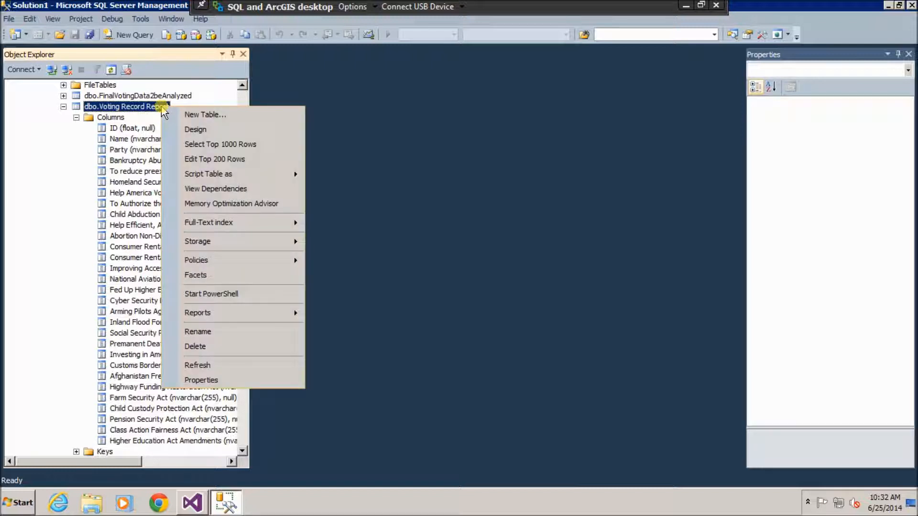
pyautogui.click(283, 145)
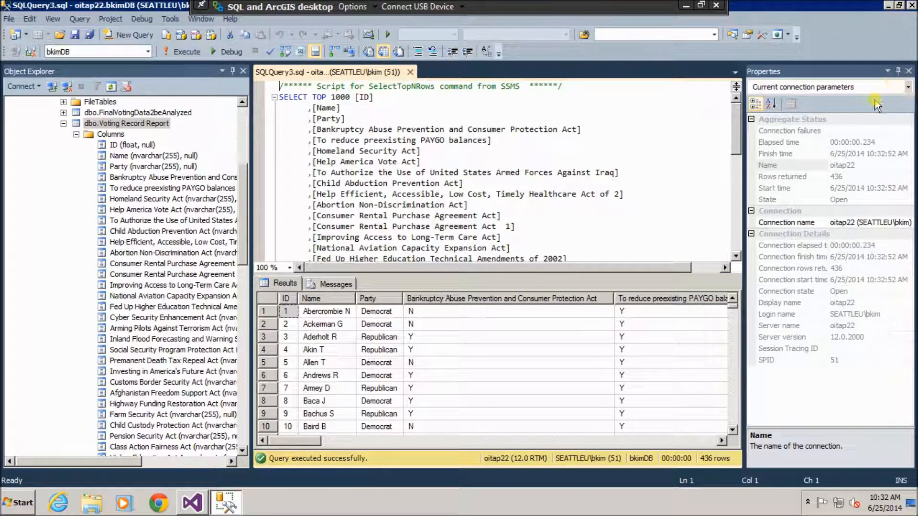
pyautogui.click(898, 72)
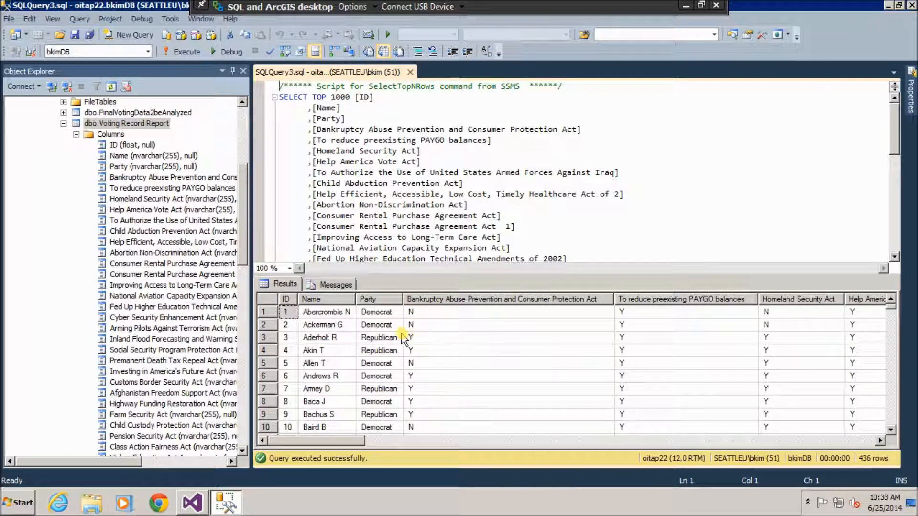
pyautogui.scroll(-3, 492, 371)
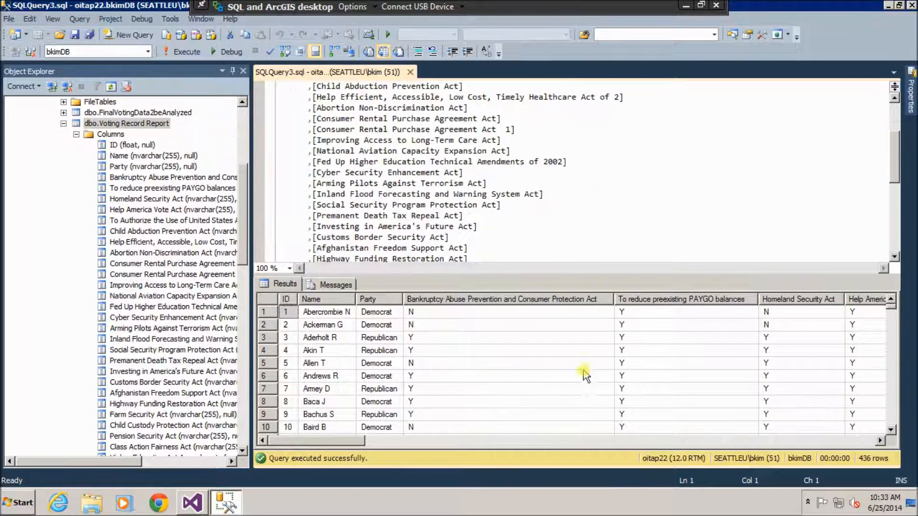
pyautogui.moveTo(890, 310); pyautogui.dragTo(889, 337)
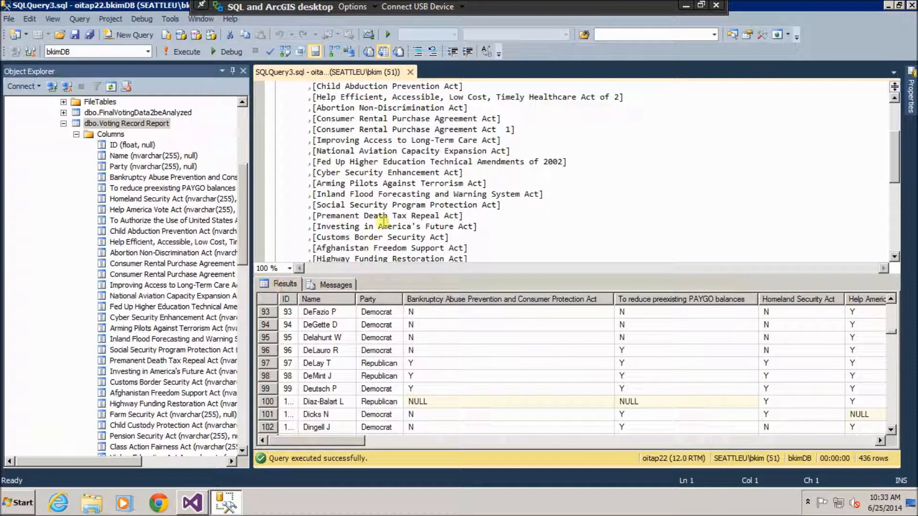
pyautogui.moveTo(382, 222)
pyautogui.moveTo(430, 173)
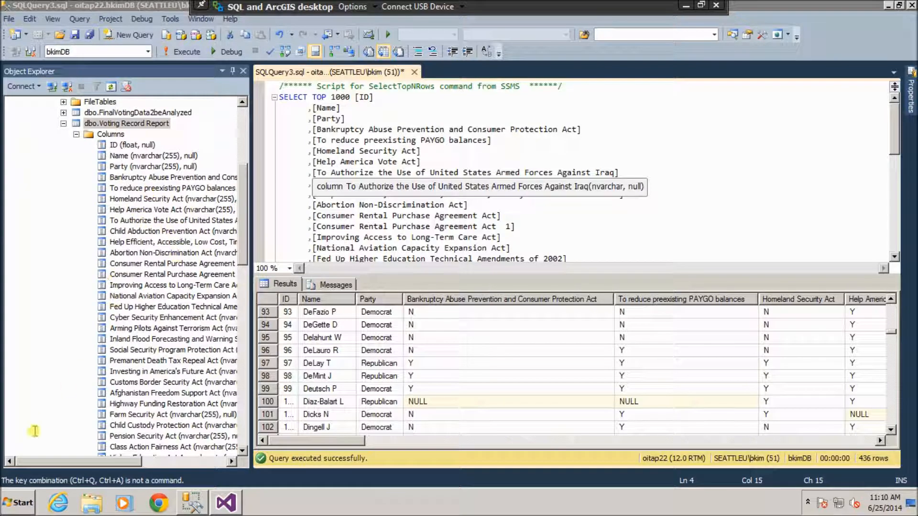
# Launch Visual Studio 2013 and reach FILE > Open > Analysis Services Database.
pyautogui.click(25, 506)
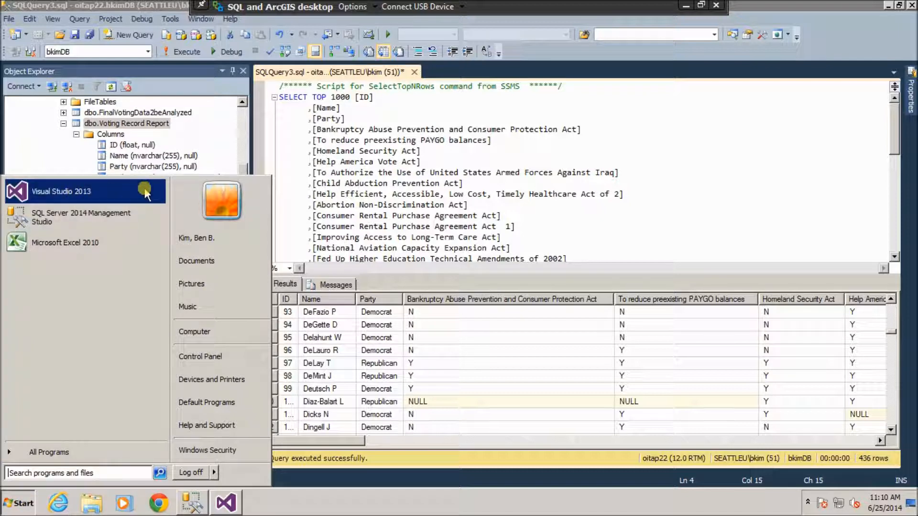
pyautogui.click(442, 226)
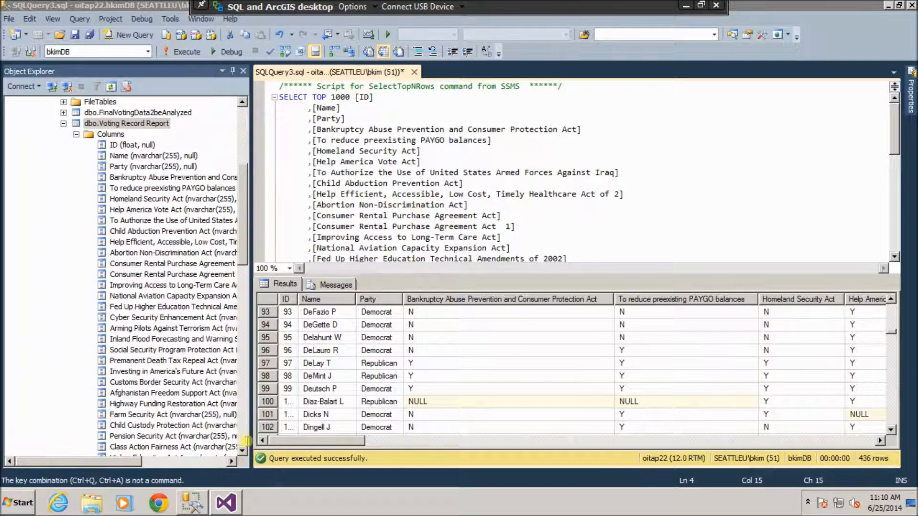
pyautogui.click(226, 503)
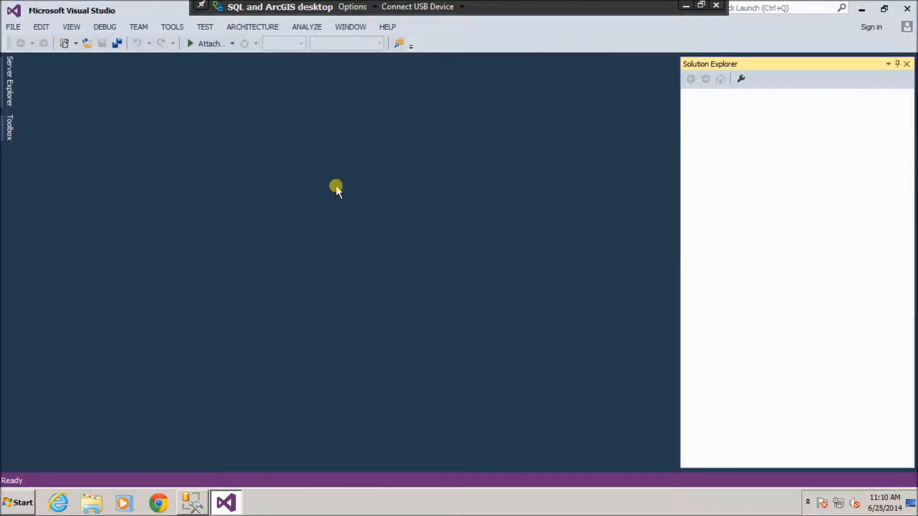
pyautogui.click(15, 27)
pyautogui.moveTo(69, 59)
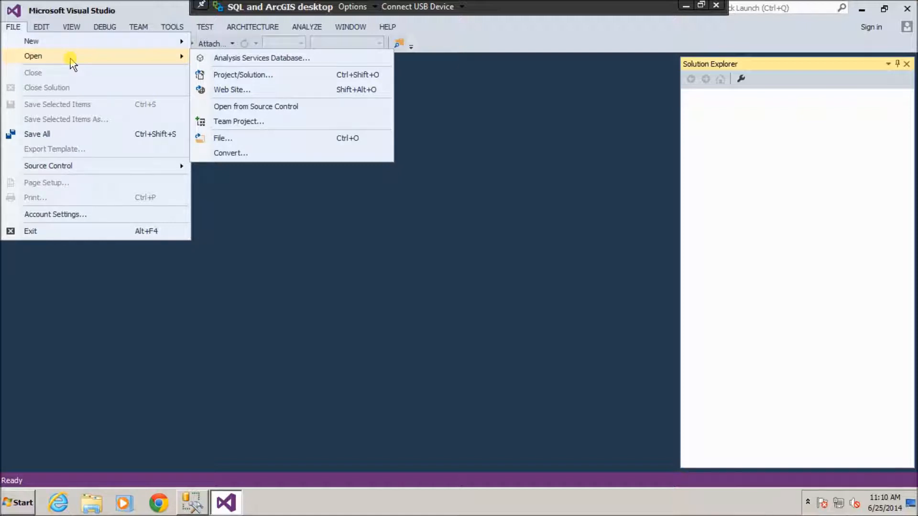
# Load the summer-2014 data-mining Analysis Services database from server oitap22 as a project.
pyautogui.click(313, 59)
pyautogui.click(416, 128)
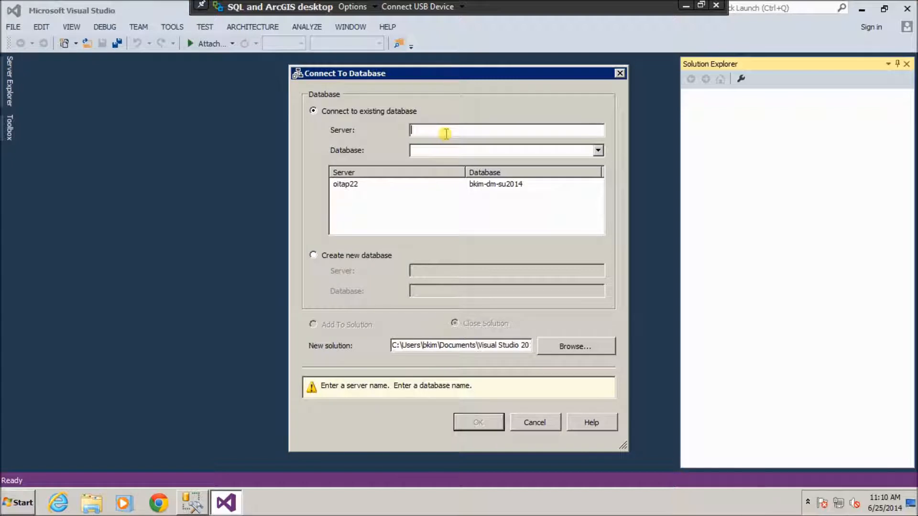
pyautogui.write('oitap22')
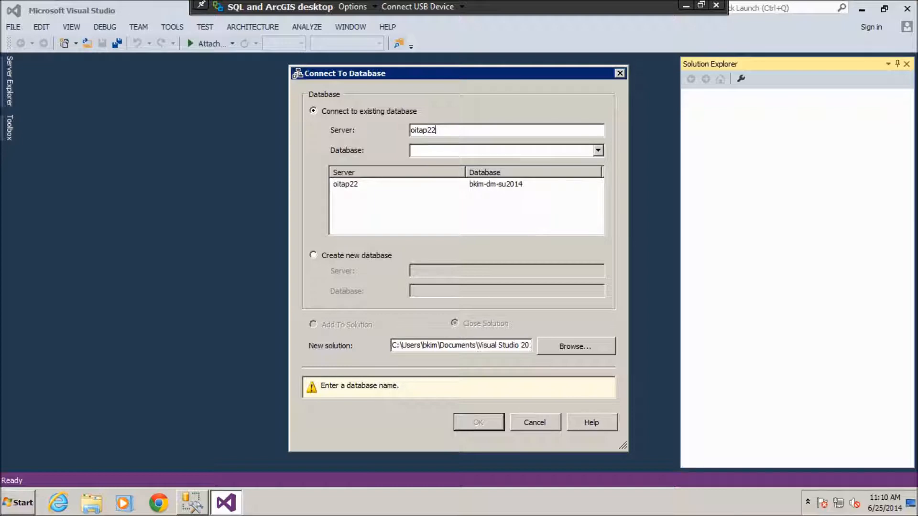
pyautogui.click(599, 151)
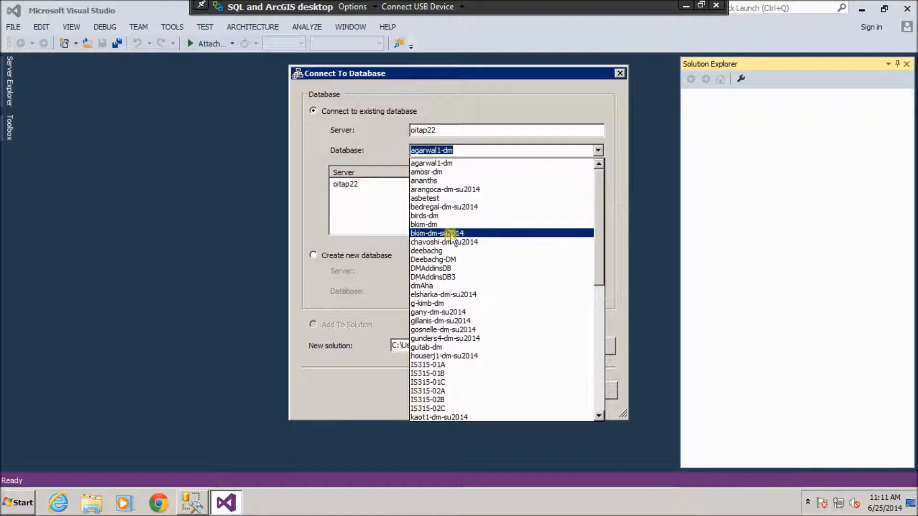
pyautogui.click(481, 233)
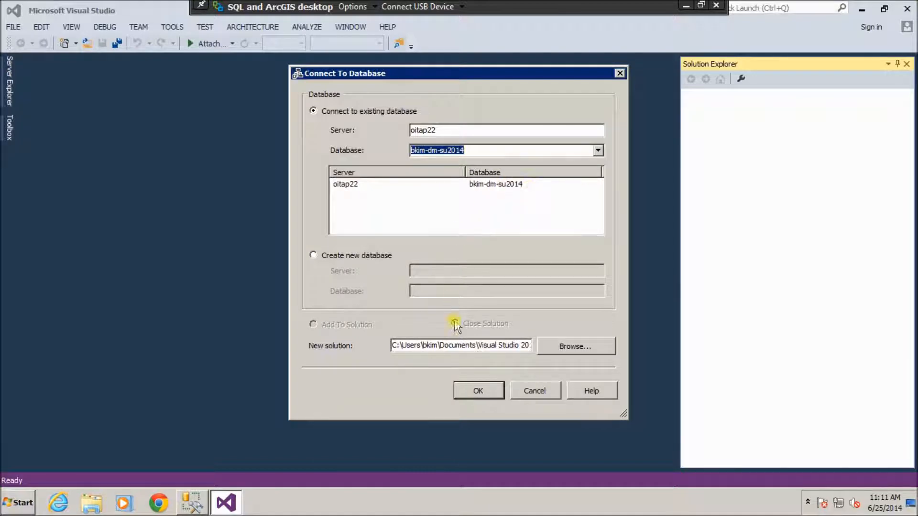
pyautogui.click(480, 391)
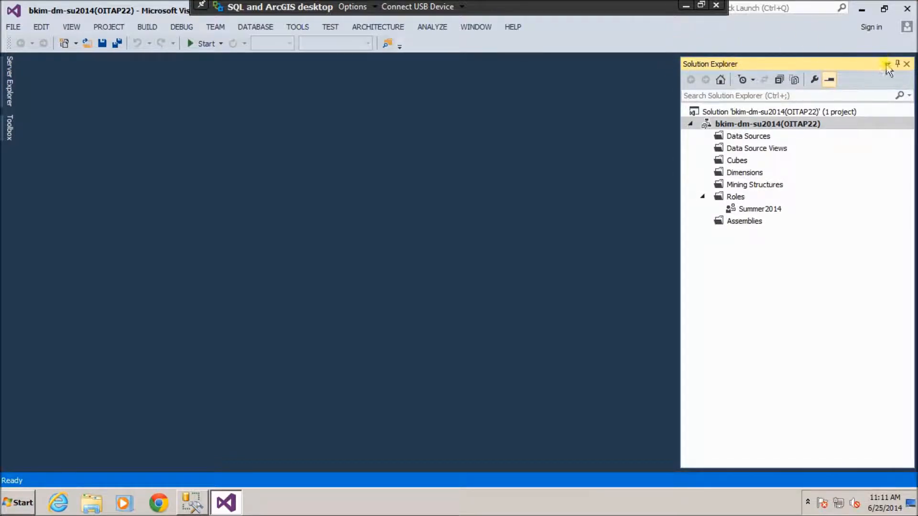
# Close Solution Explorer and reopen it from the VIEW menu, docked with the Properties window.
pyautogui.click(71, 31)
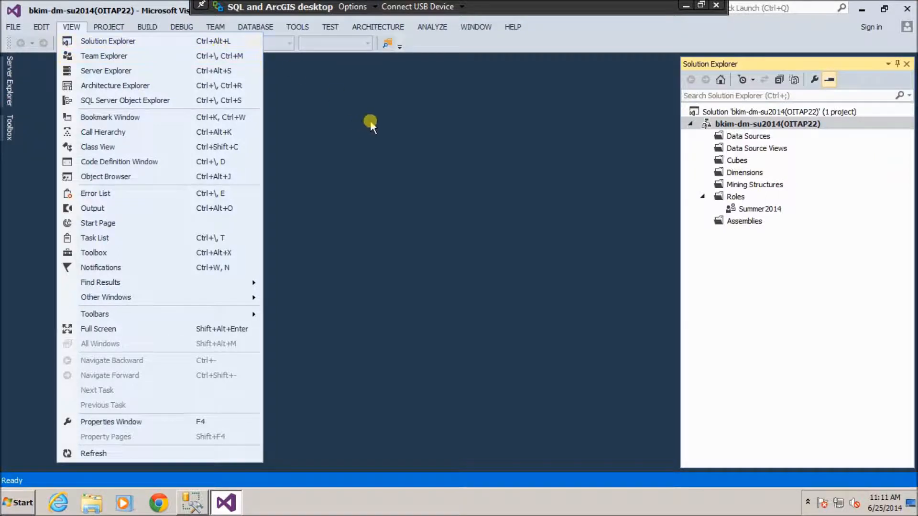
pyautogui.click(381, 126)
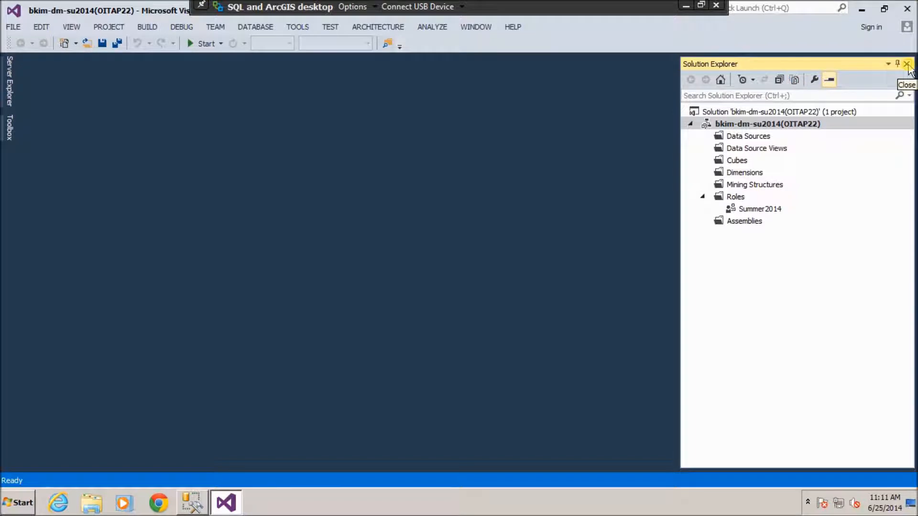
pyautogui.click(907, 64)
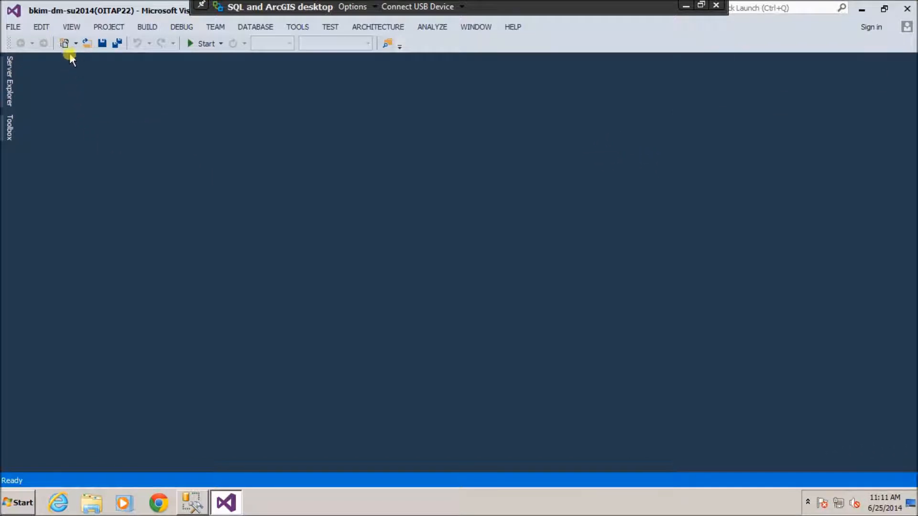
pyautogui.click(71, 27)
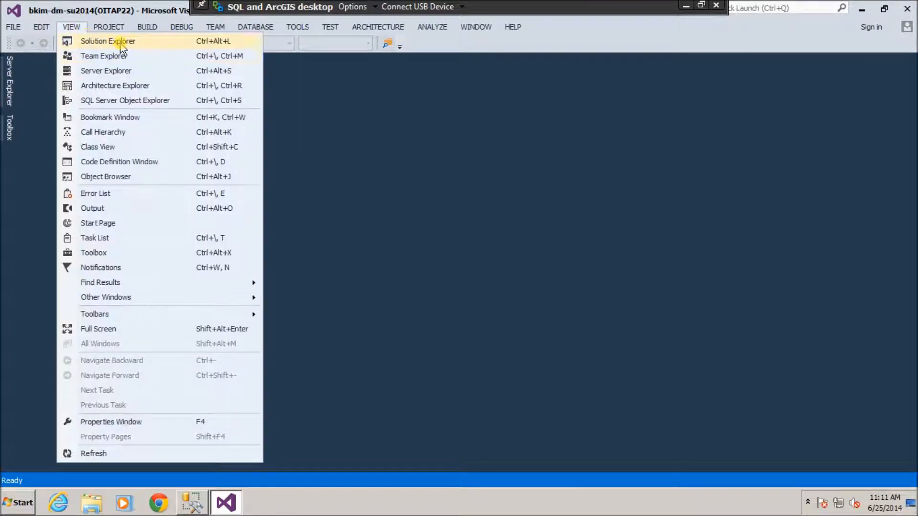
pyautogui.click(121, 43)
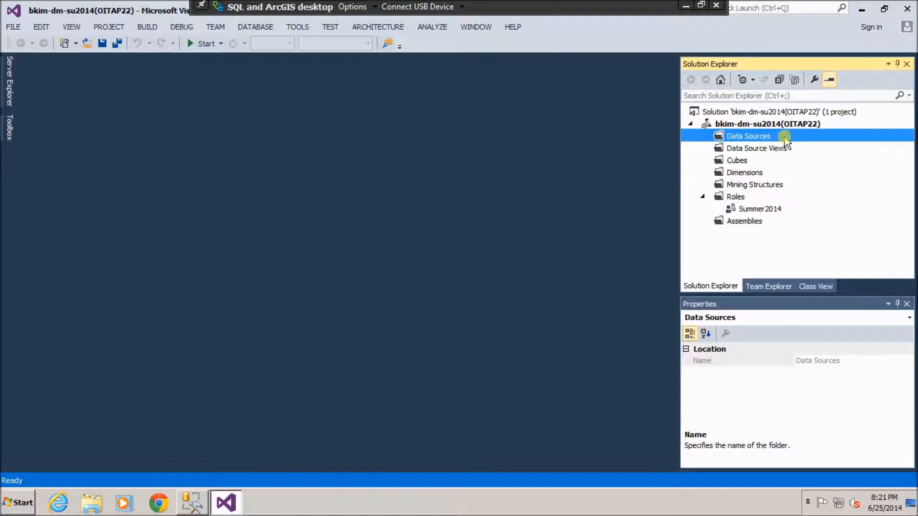
# Start a New Data Source from the Data Sources folder and move past the Welcome page.
pyautogui.rightClick(786, 138)
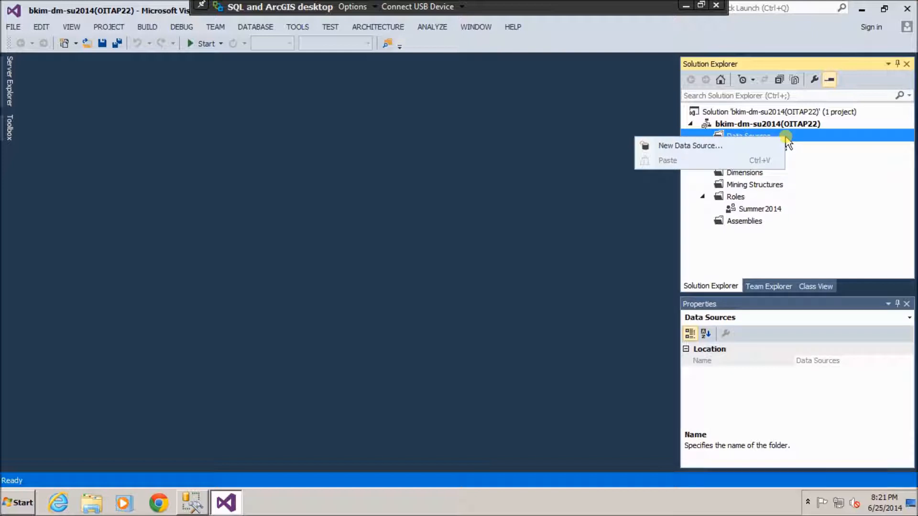
pyautogui.click(705, 146)
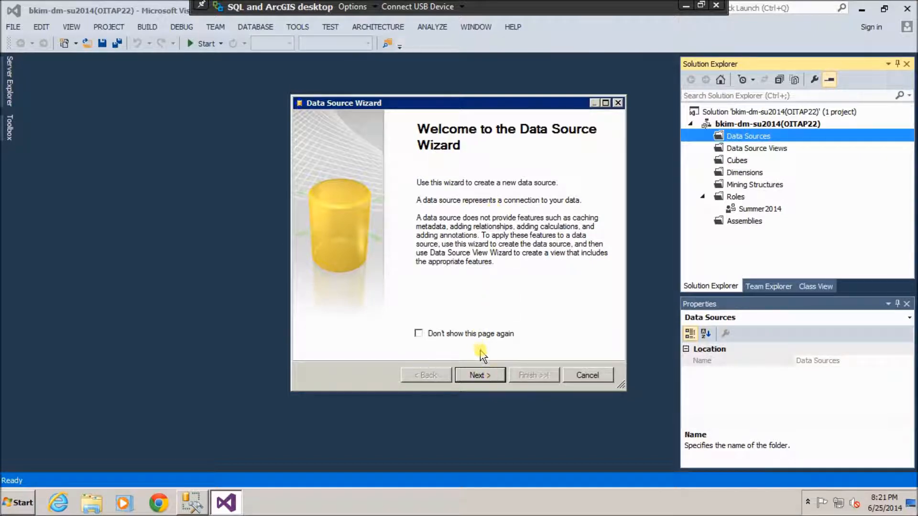
pyautogui.click(481, 375)
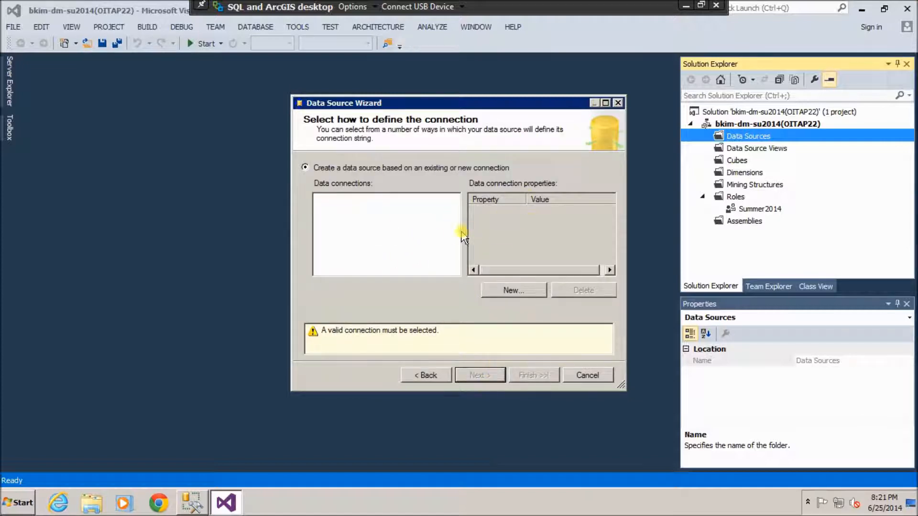
# Add a new connection to server oitap22, database Chapter 6, verified with Test Connection.
pyautogui.click(520, 293)
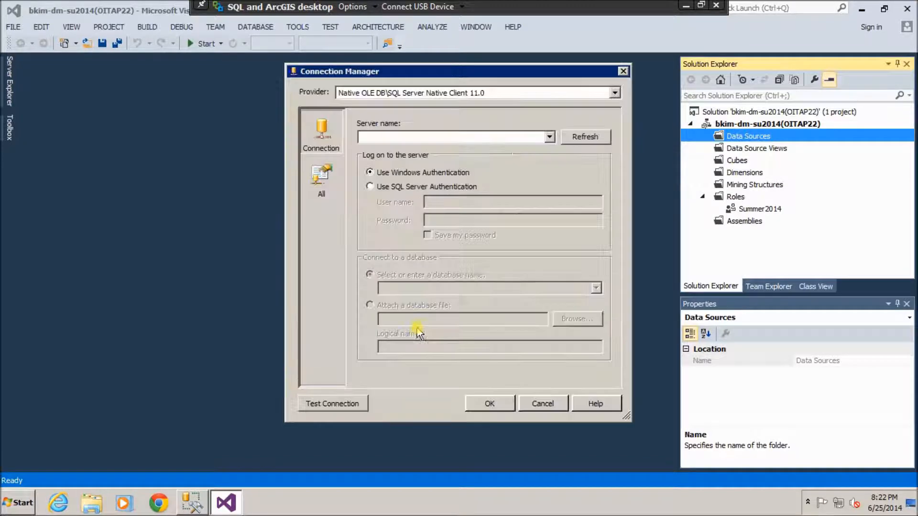
pyautogui.click(476, 138)
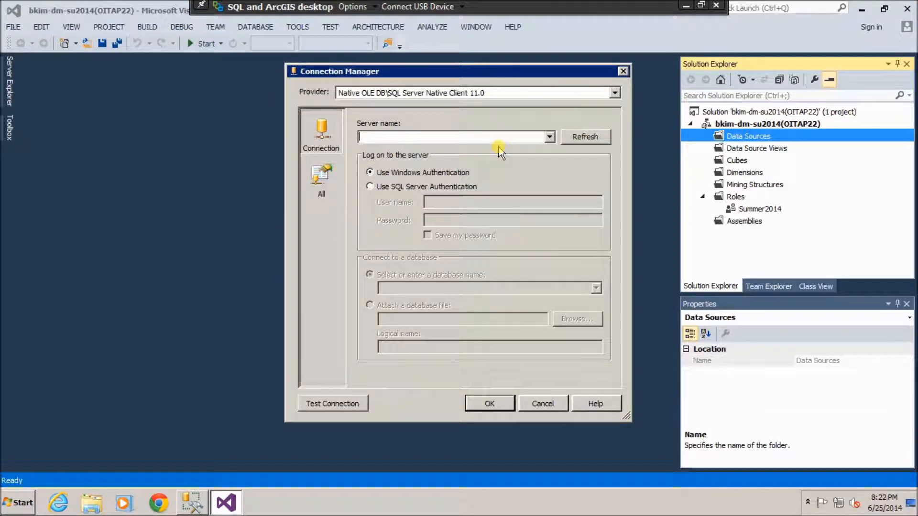
pyautogui.write('oitap22')
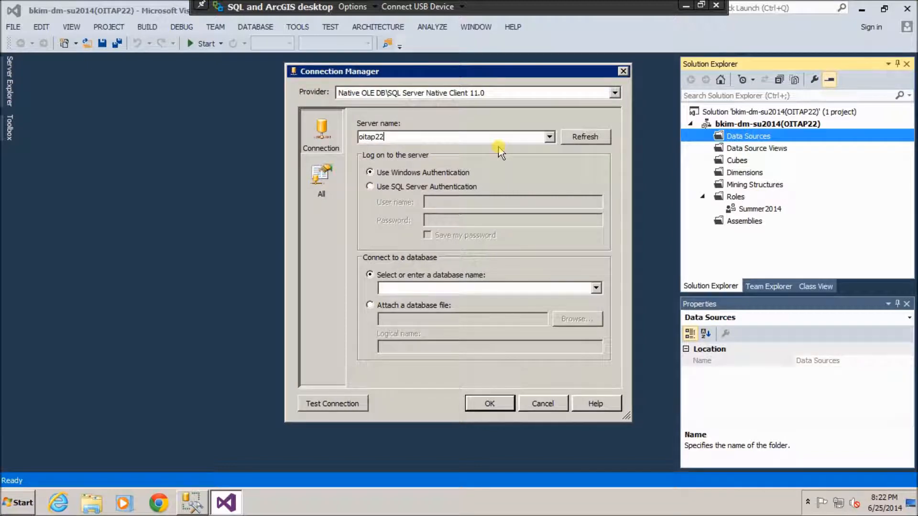
pyautogui.click(595, 288)
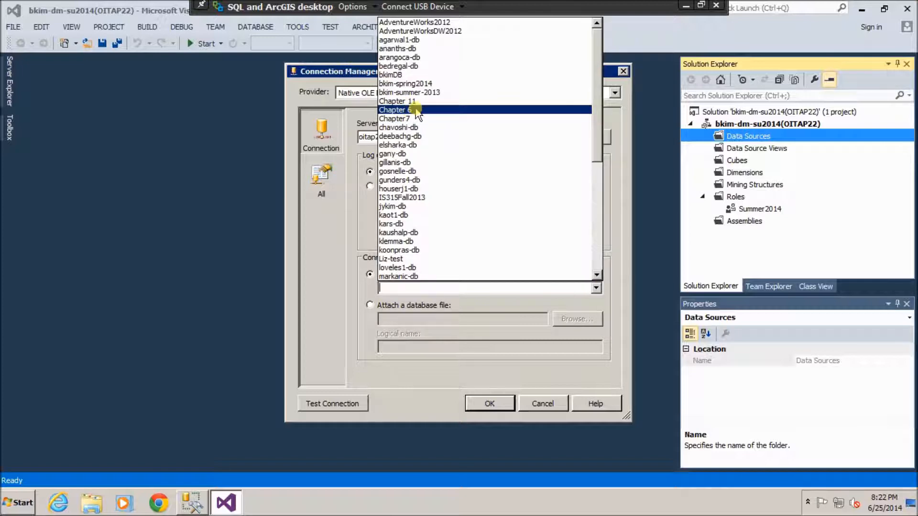
pyautogui.click(416, 111)
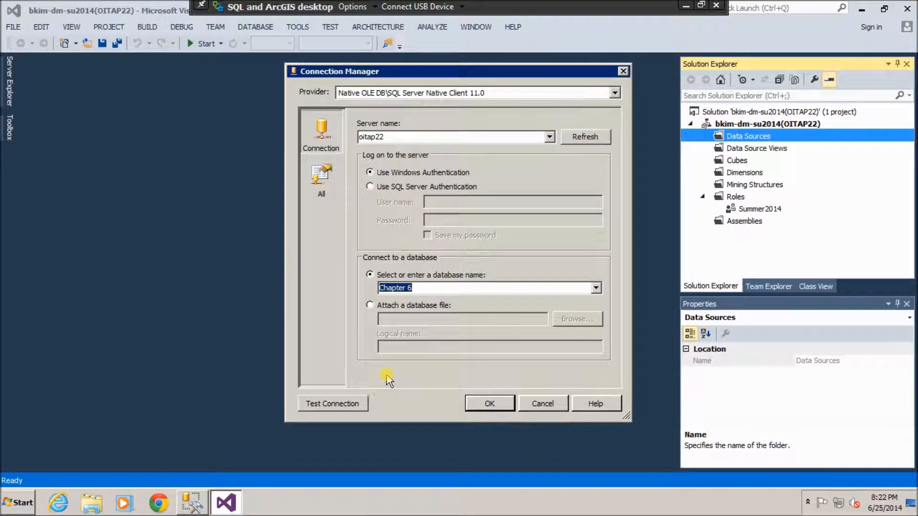
pyautogui.click(352, 404)
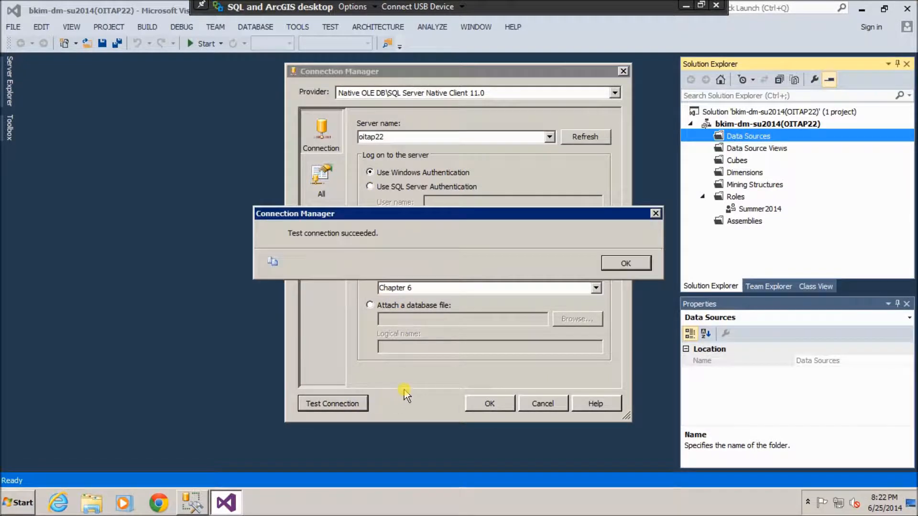
pyautogui.click(639, 263)
pyautogui.click(499, 409)
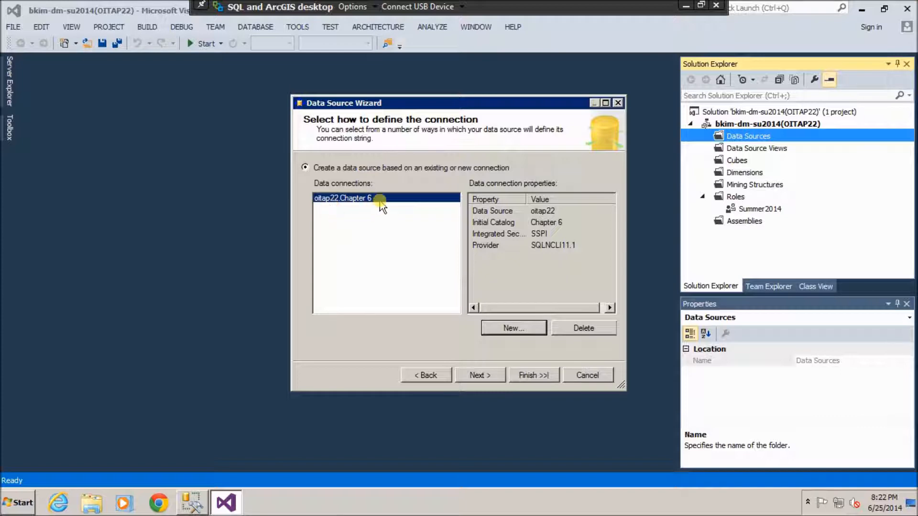
# Impersonate a Windows account with its user name and password, and name the data source 'Chapter 6 - DS'.
pyautogui.click(488, 375)
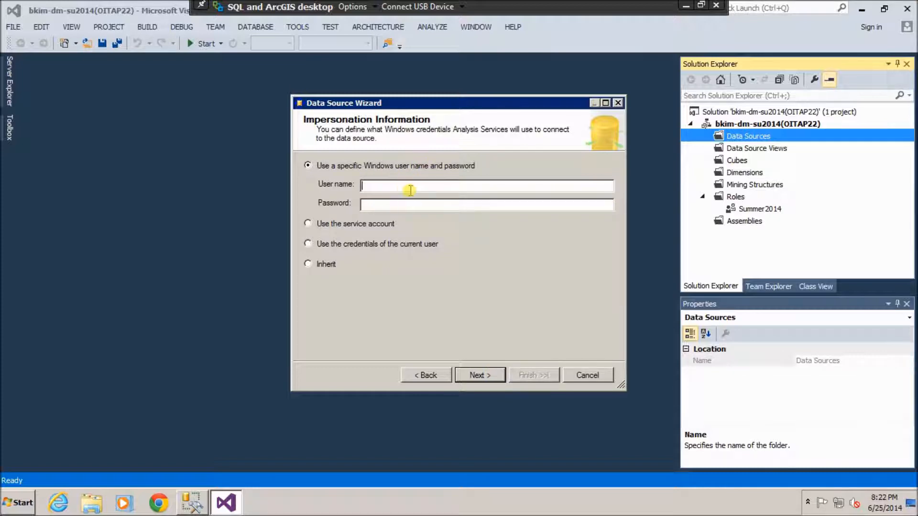
pyautogui.click(393, 204)
pyautogui.write('*')
pyautogui.click(479, 374)
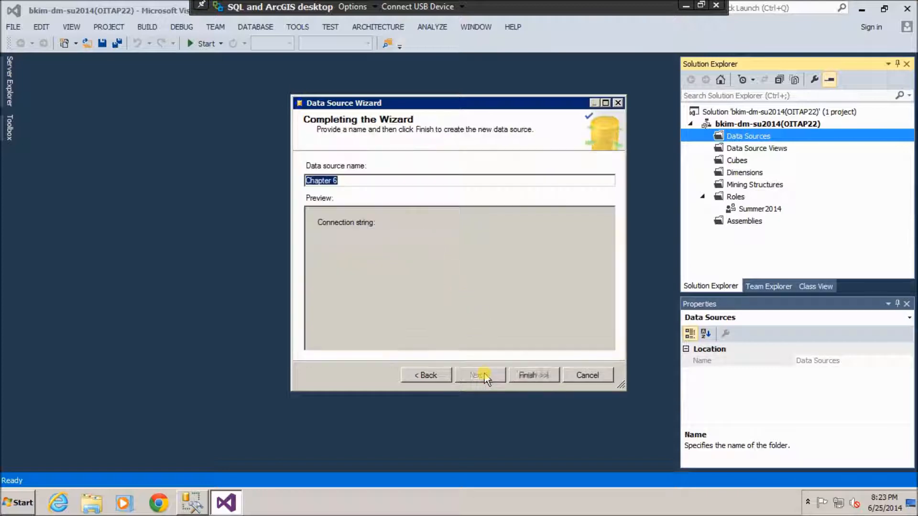
pyautogui.click(356, 180)
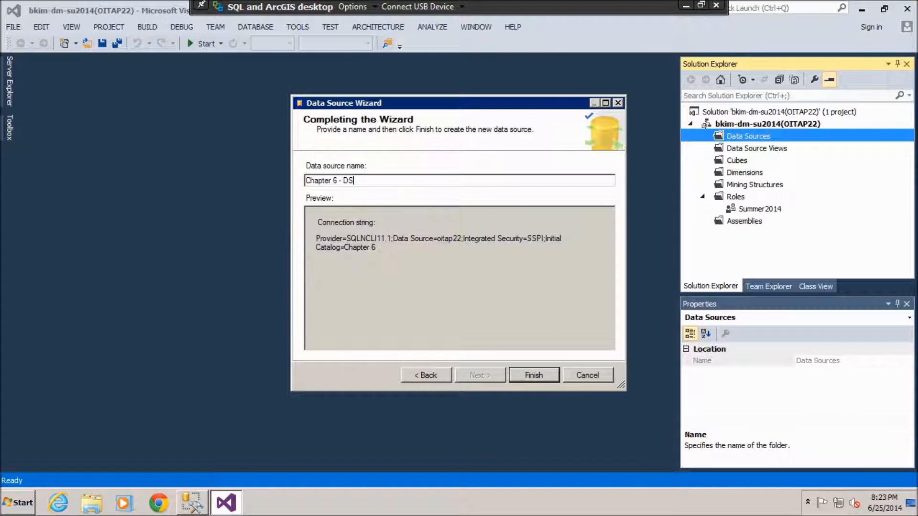
pyautogui.click(549, 373)
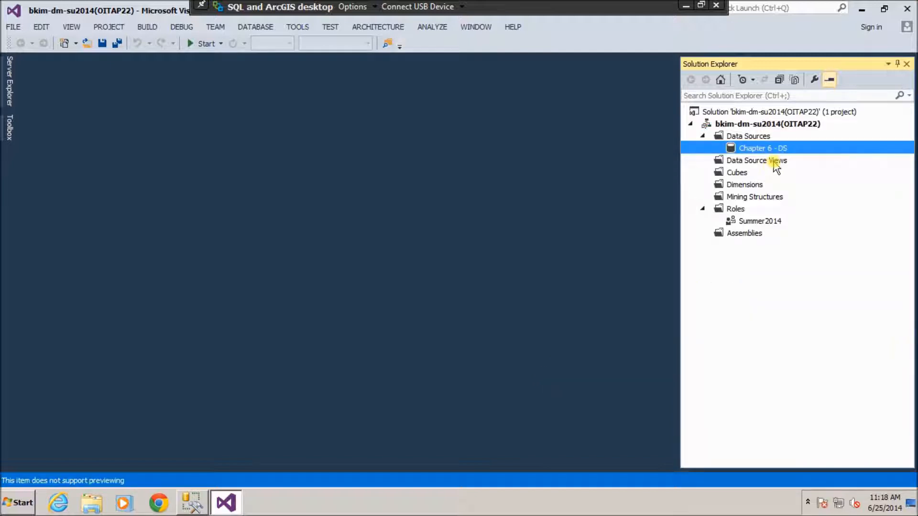
# Start a New Data Source View on Chapter 6 - DS and advance to Name Matching.
pyautogui.click(776, 162)
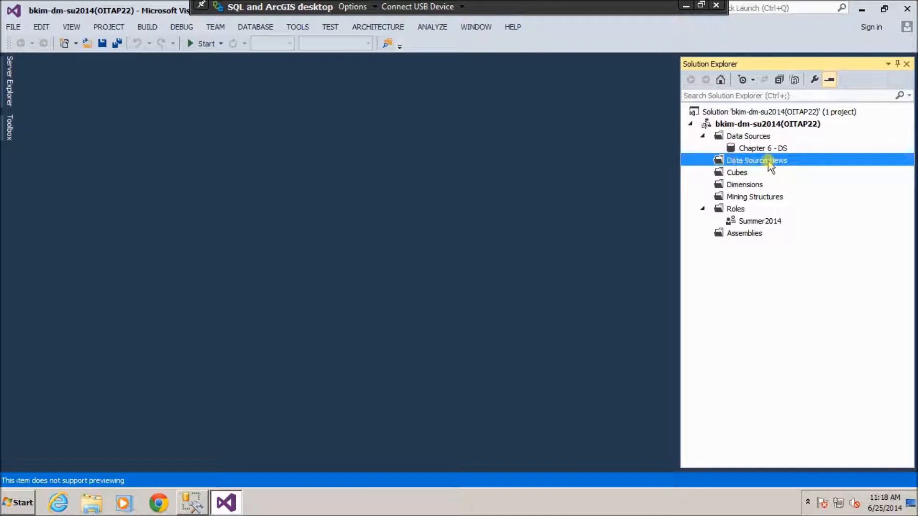
pyautogui.rightClick(804, 163)
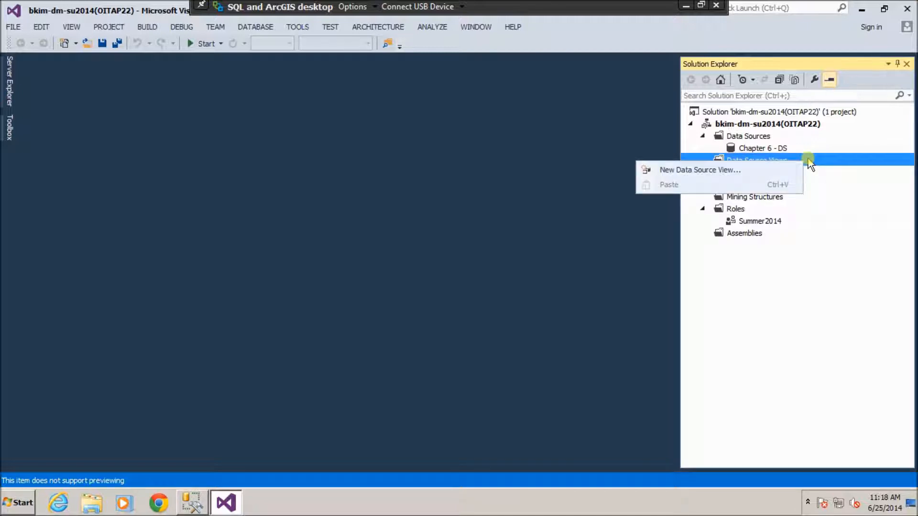
pyautogui.click(699, 170)
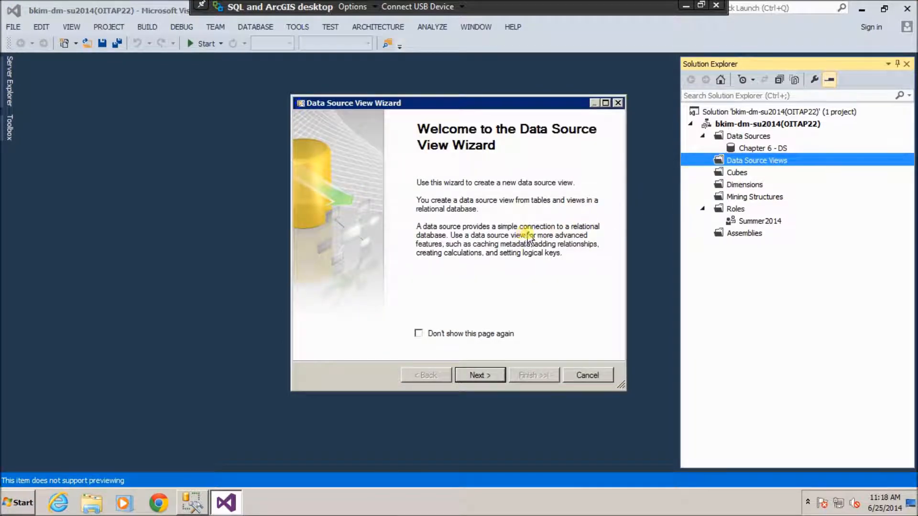
pyautogui.click(487, 368)
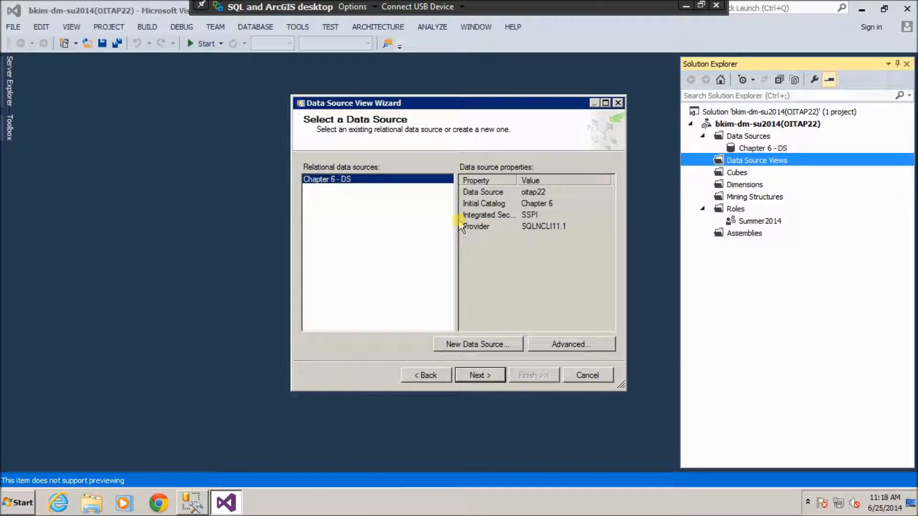
pyautogui.click(479, 375)
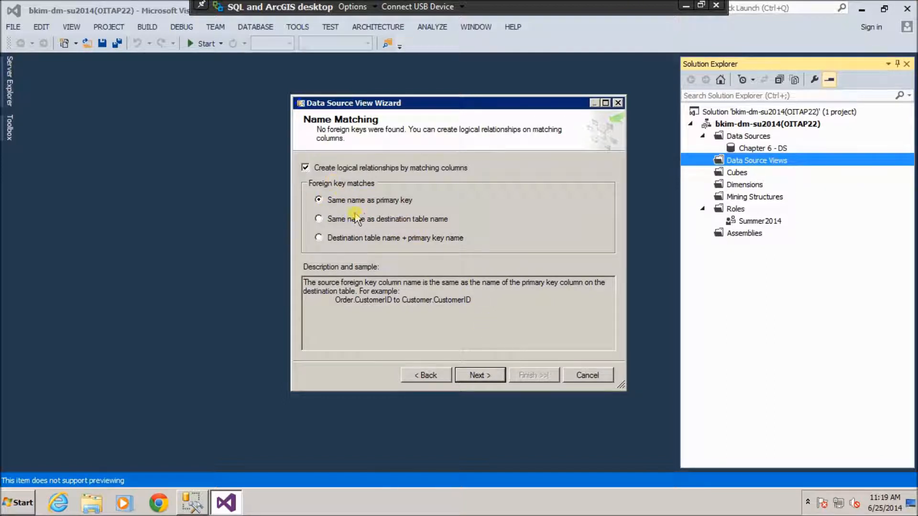
# Include the Voting Record Report table in a new data source view named Chapter 6 - DSV.
pyautogui.click(485, 377)
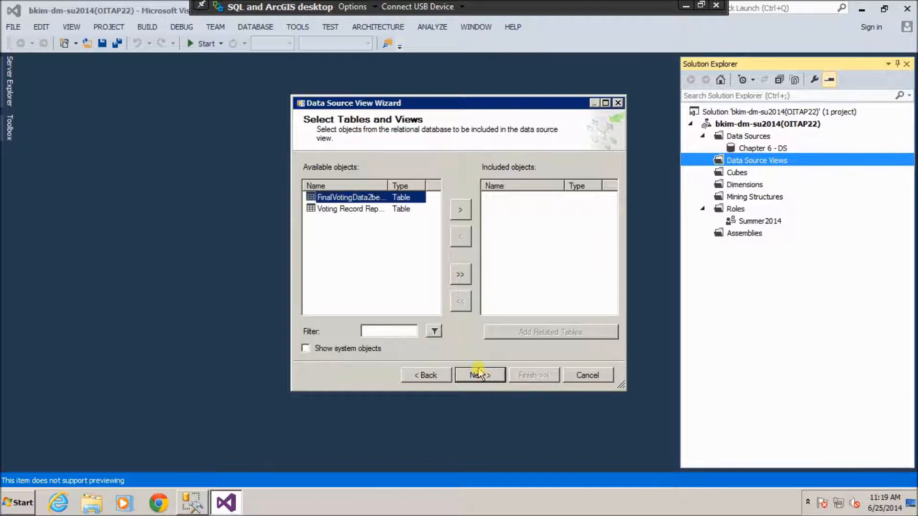
pyautogui.click(348, 211)
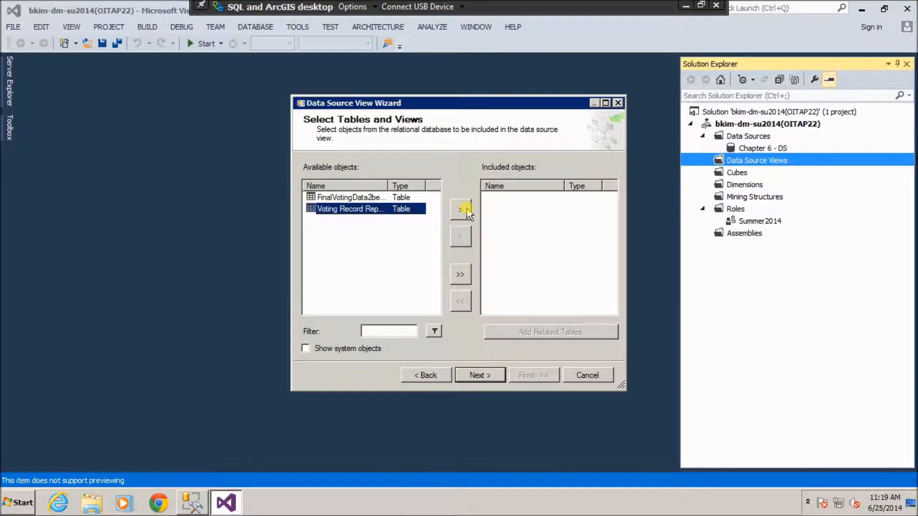
pyautogui.click(462, 215)
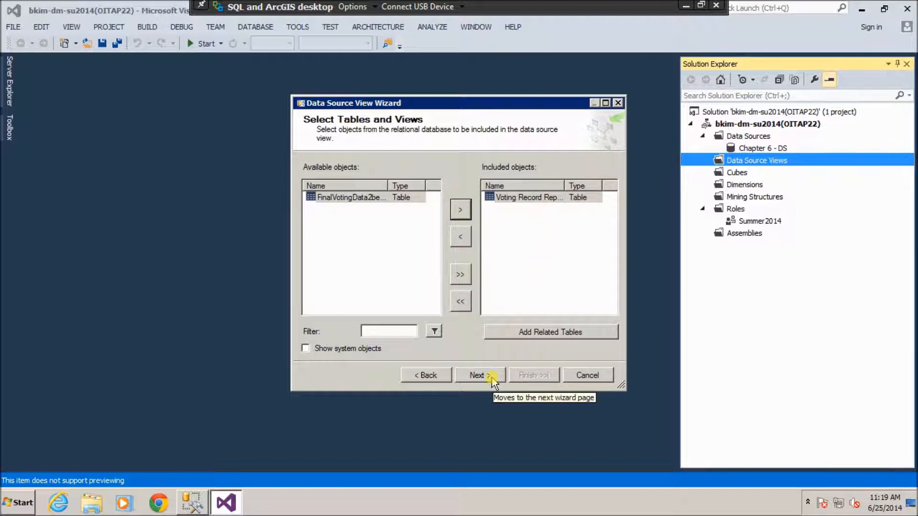
pyautogui.click(478, 376)
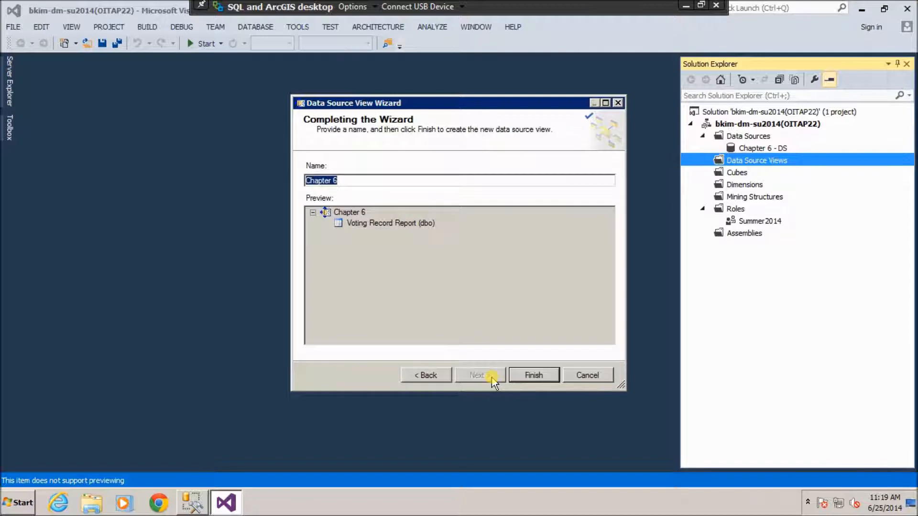
pyautogui.click(353, 180)
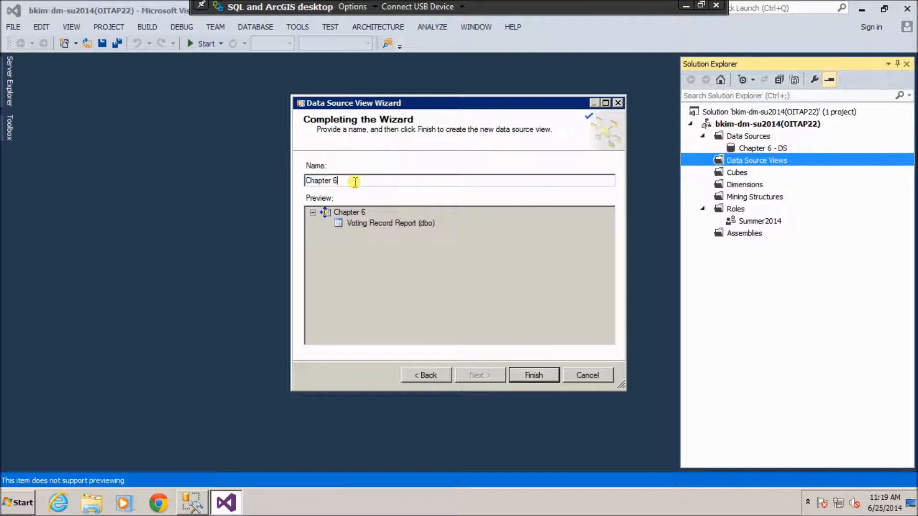
pyautogui.write('- DSV')
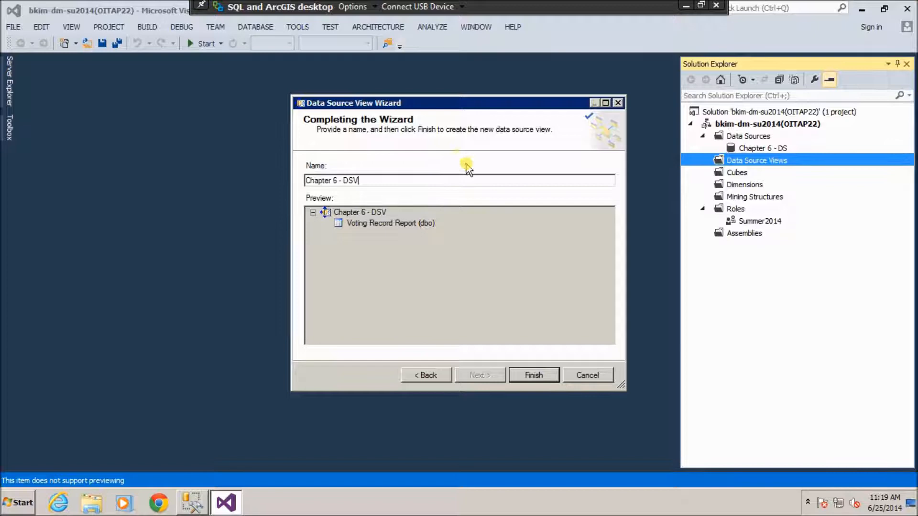
pyautogui.click(542, 375)
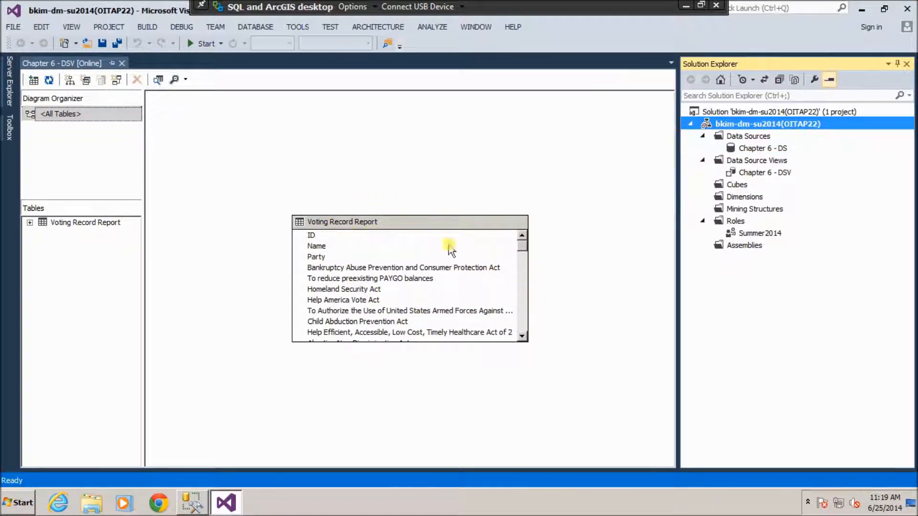
# Explore the sample data rows of the Voting Record Report table.
pyautogui.rightClick(426, 225)
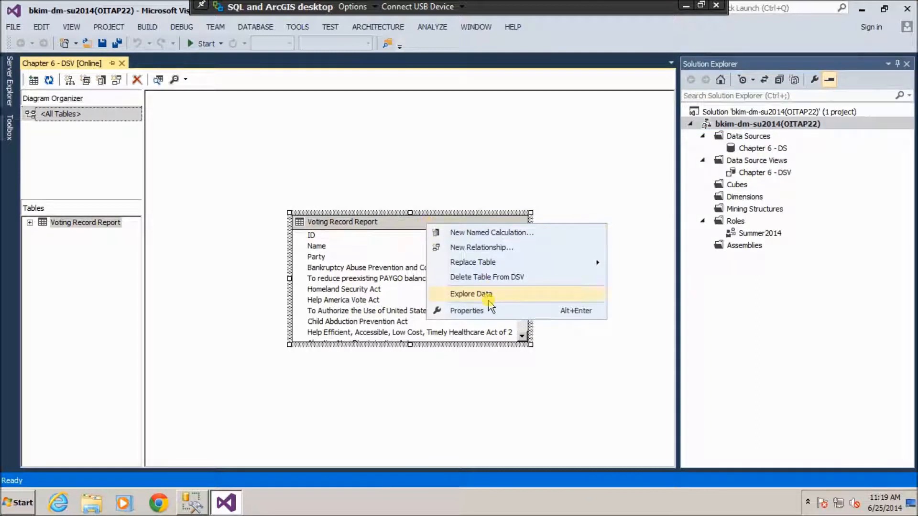
pyautogui.click(516, 299)
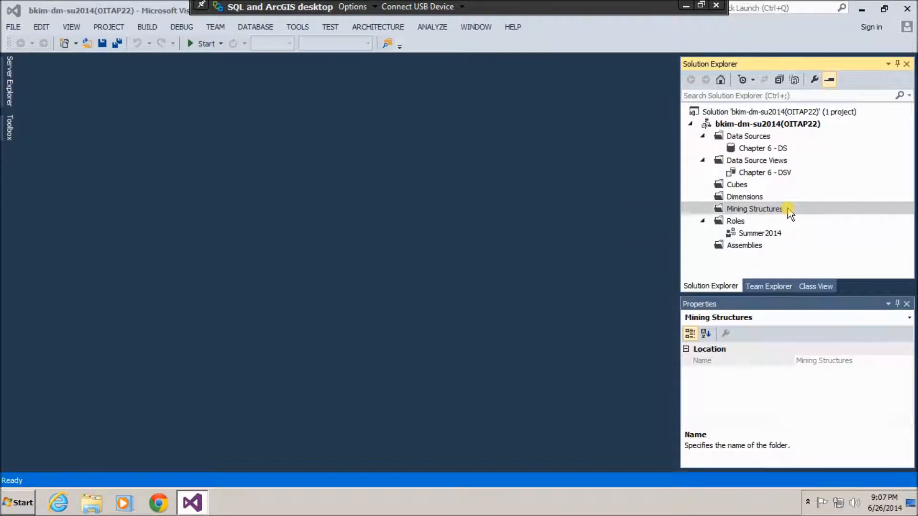
# Start a new mining structure from the relational database using the Microsoft Naive Bayes technique.
pyautogui.rightClick(790, 214)
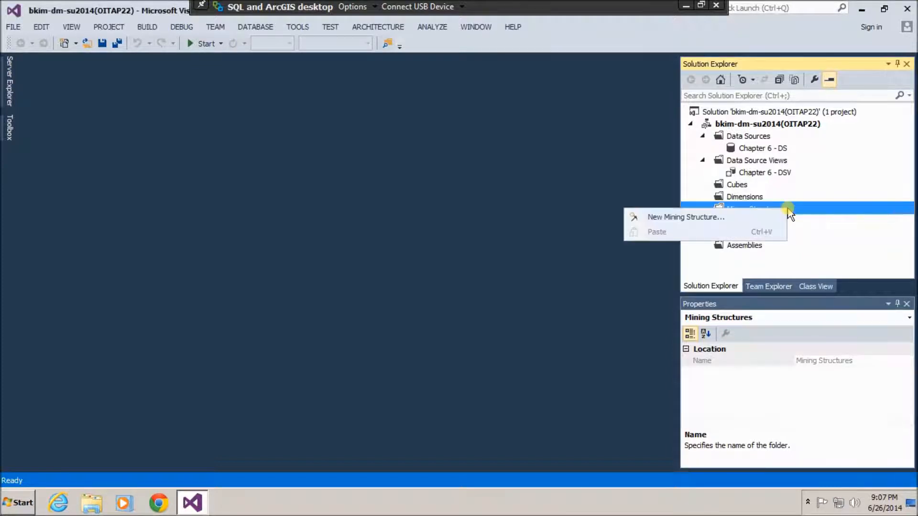
pyautogui.click(667, 219)
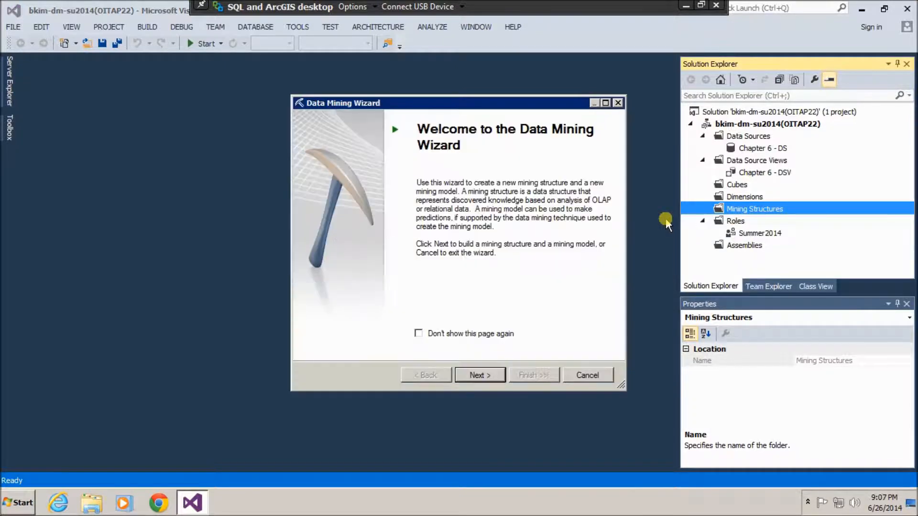
pyautogui.click(478, 375)
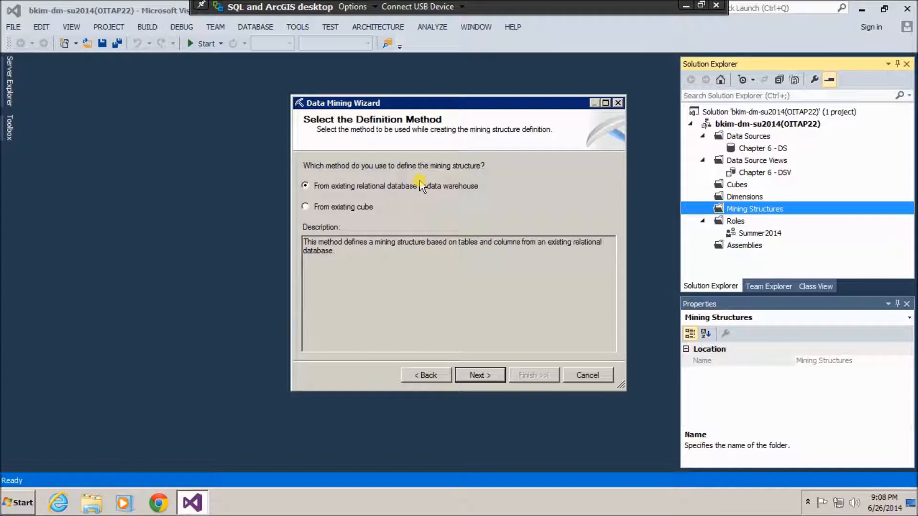
pyautogui.click(493, 376)
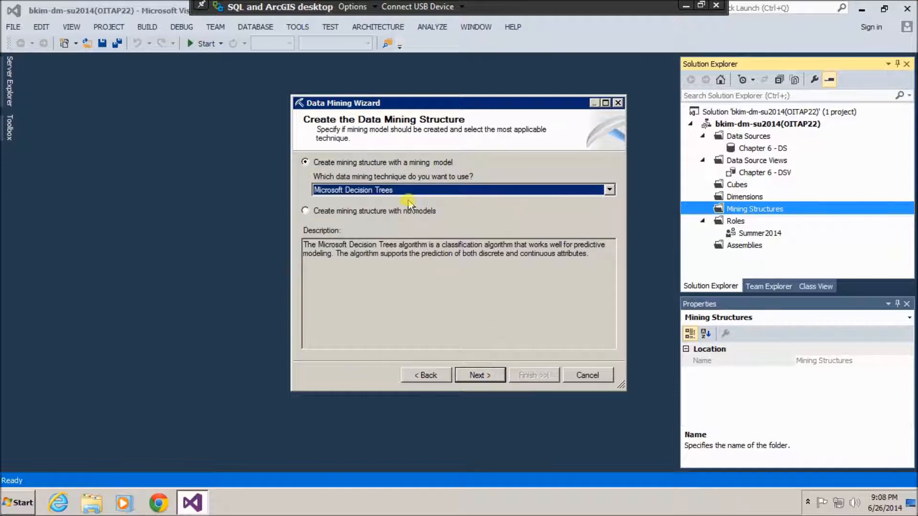
pyautogui.click(609, 191)
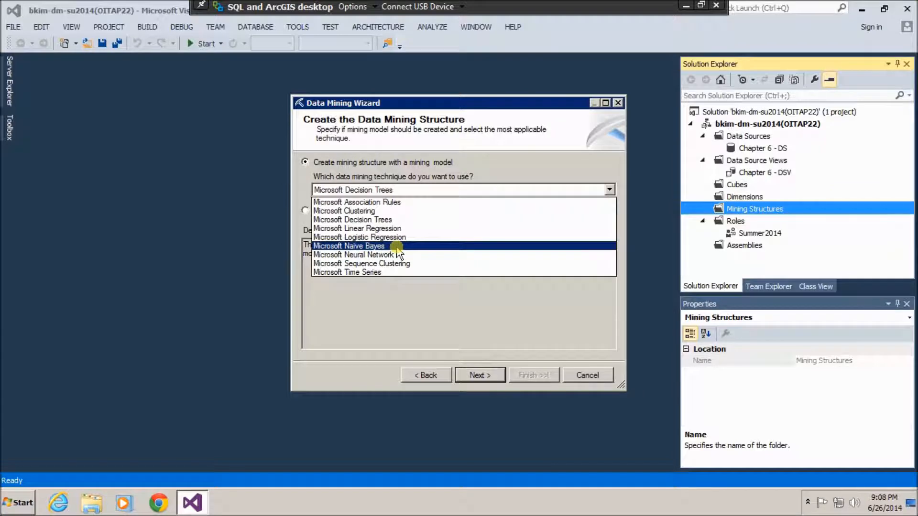
pyautogui.click(395, 246)
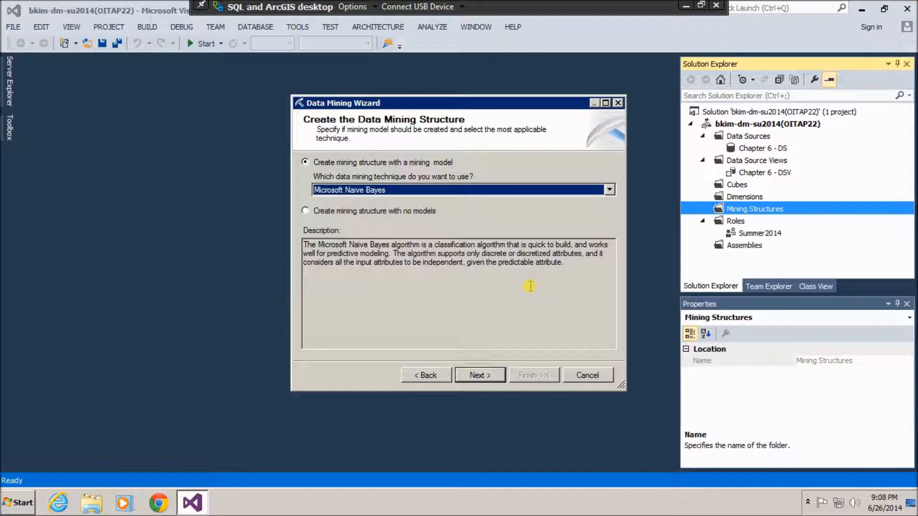
pyautogui.click(485, 375)
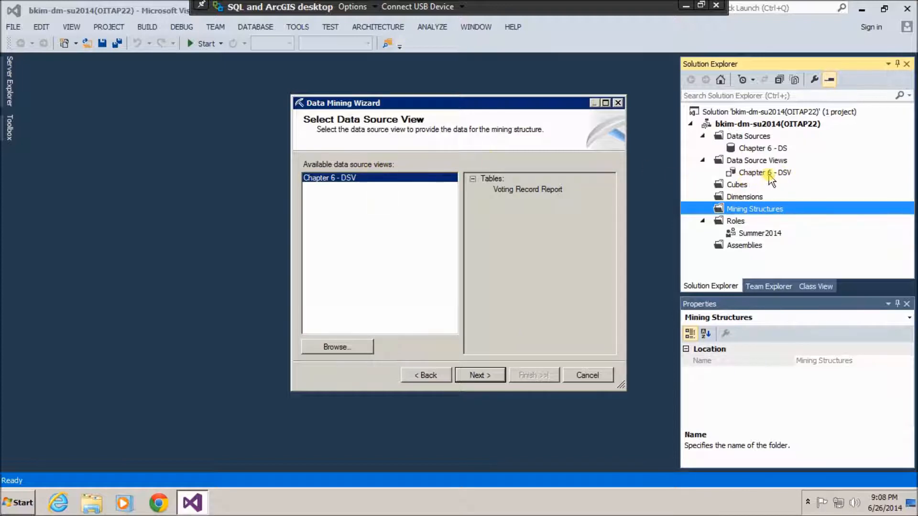
# Accept Chapter 6 - DSV as the data source view and Voting Record Report as the case table.
pyautogui.click(482, 375)
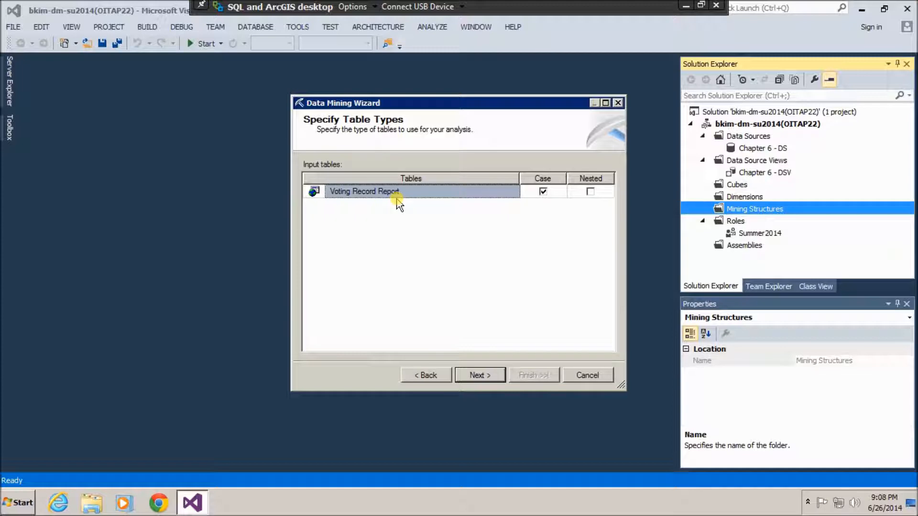
pyautogui.click(484, 375)
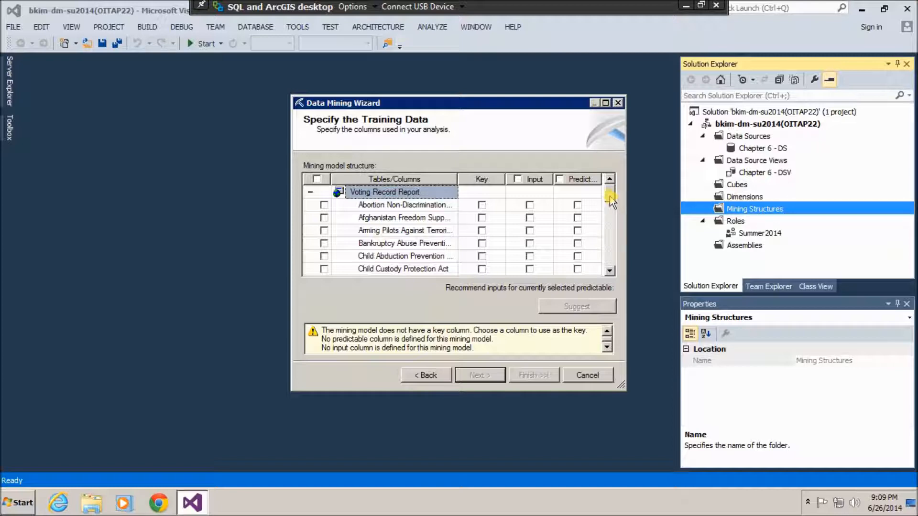
# Mark ID as the key column and Party as the predictable column in the training grid.
pyautogui.moveTo(610, 197); pyautogui.dragTo(615, 233)
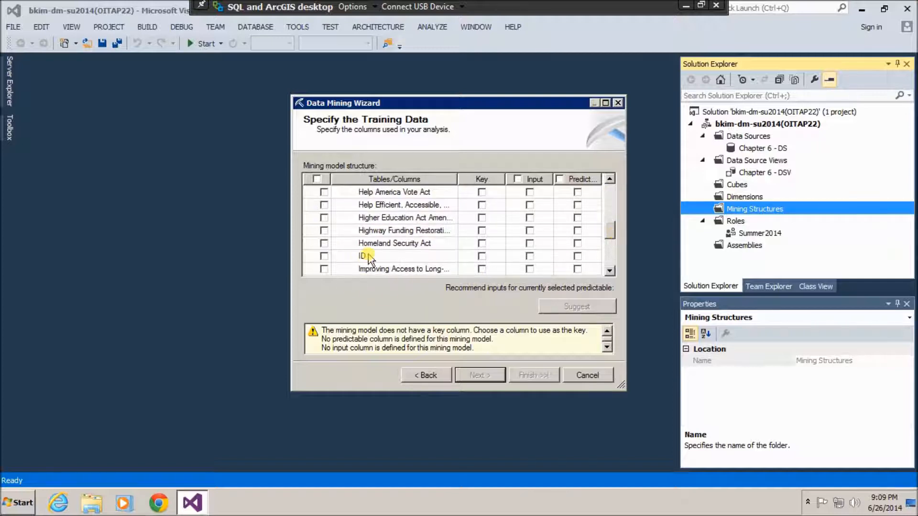
pyautogui.click(482, 257)
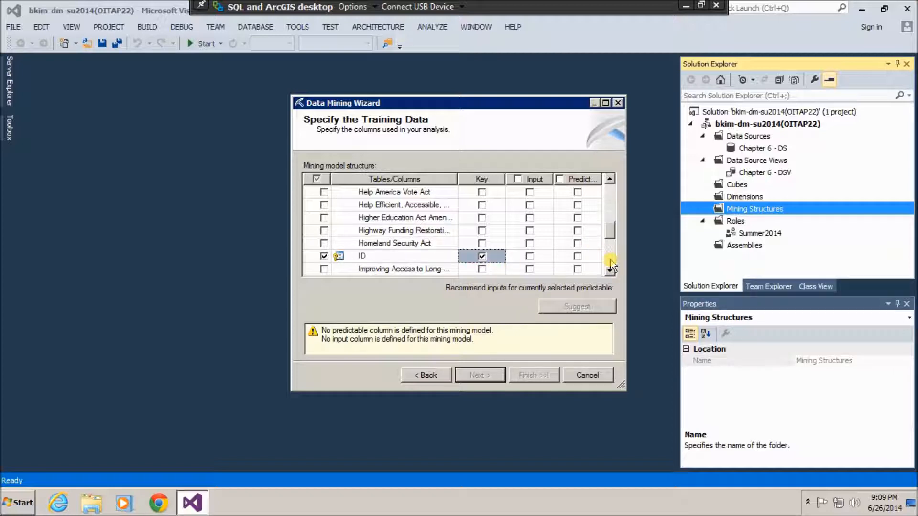
pyautogui.scroll(-2, 610, 266)
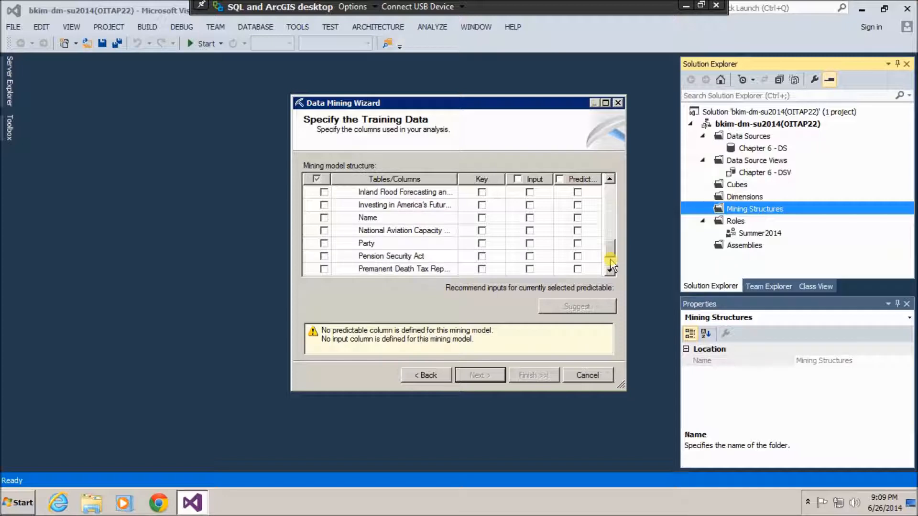
pyautogui.click(577, 244)
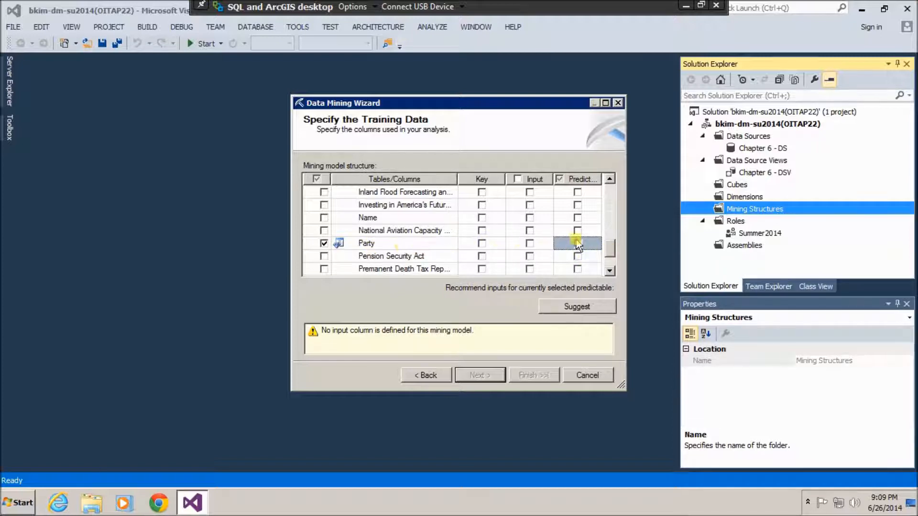
pyautogui.moveTo(611, 251); pyautogui.dragTo(611, 196)
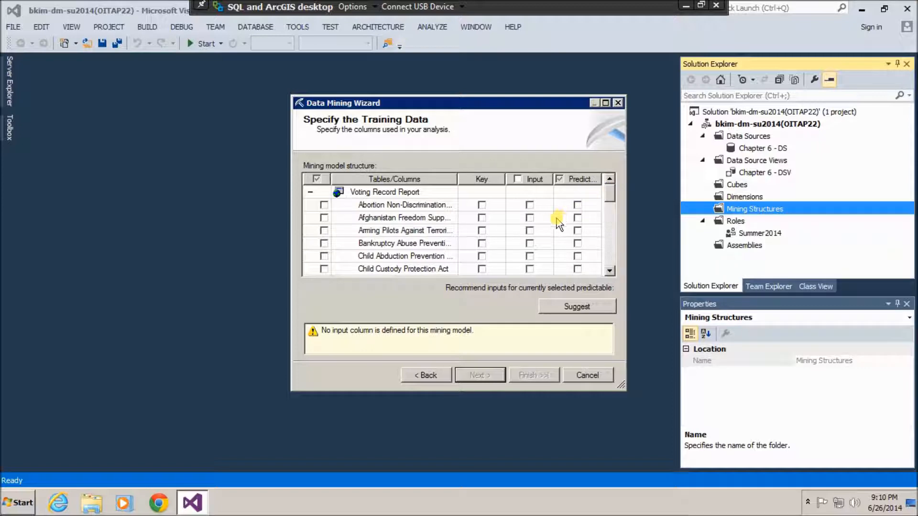
# Set Abortion Non-Discrimination Act and Class Action Fairness Act as input columns.
pyautogui.click(530, 205)
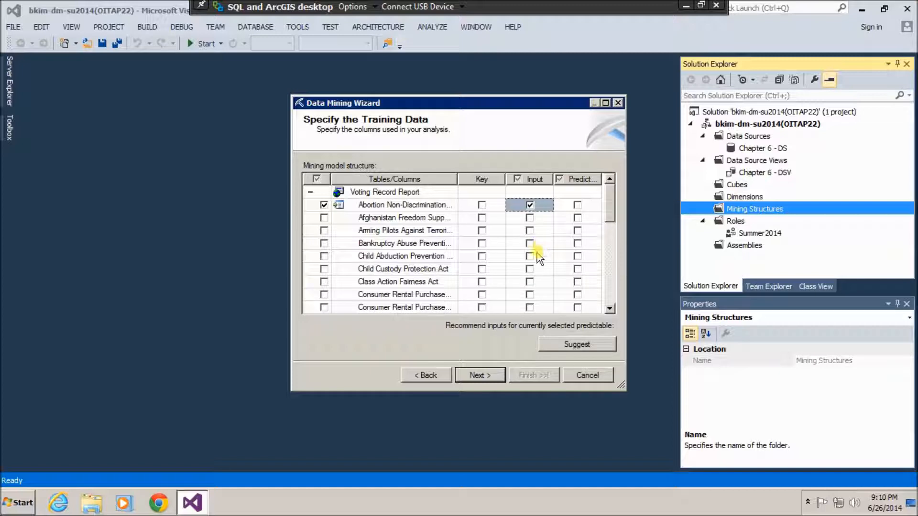
pyautogui.click(530, 282)
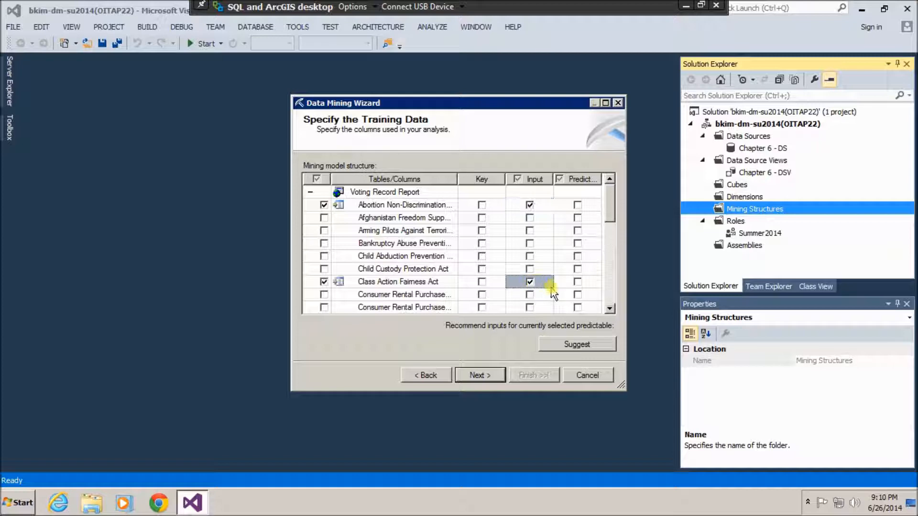
pyautogui.click(609, 308)
pyautogui.moveTo(609, 310); pyautogui.dragTo(609, 310)
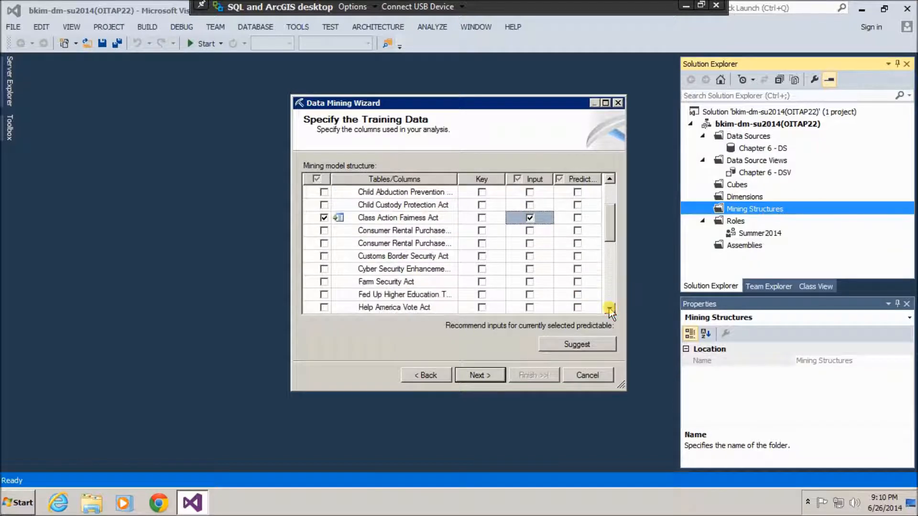
pyautogui.click(609, 308)
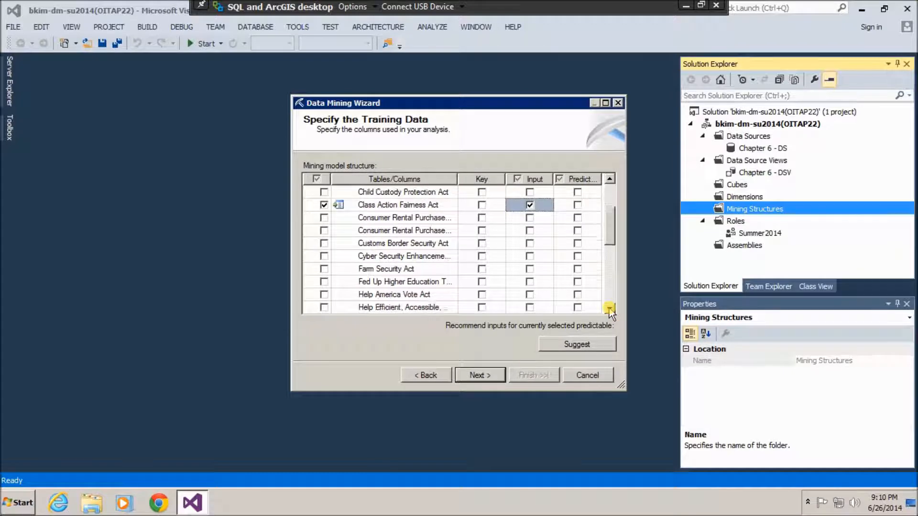
pyautogui.click(610, 308)
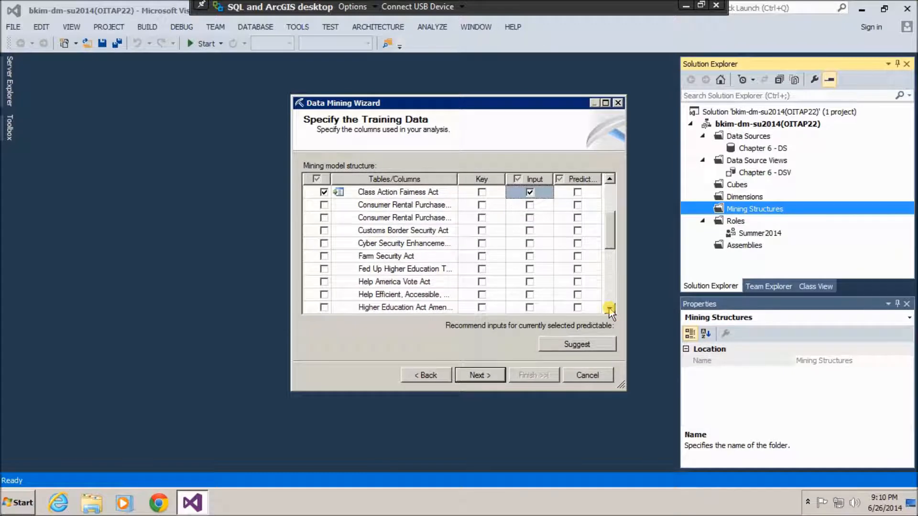
# Add Farm Security, Homeland Security and Higher Education Act Amendments as inputs, then view content types.
pyautogui.click(530, 257)
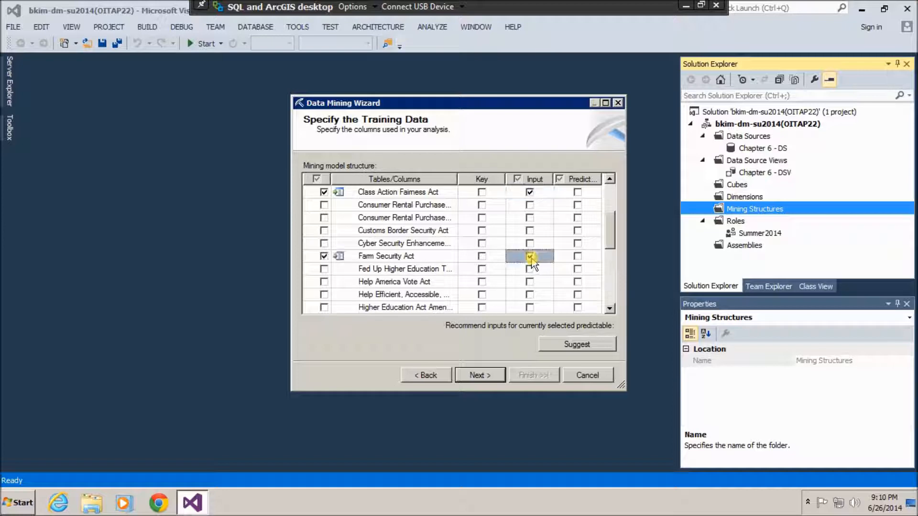
pyautogui.click(610, 308)
pyautogui.click(610, 309)
pyautogui.click(610, 309)
pyautogui.click(610, 309)
pyautogui.click(610, 309)
pyautogui.click(610, 309)
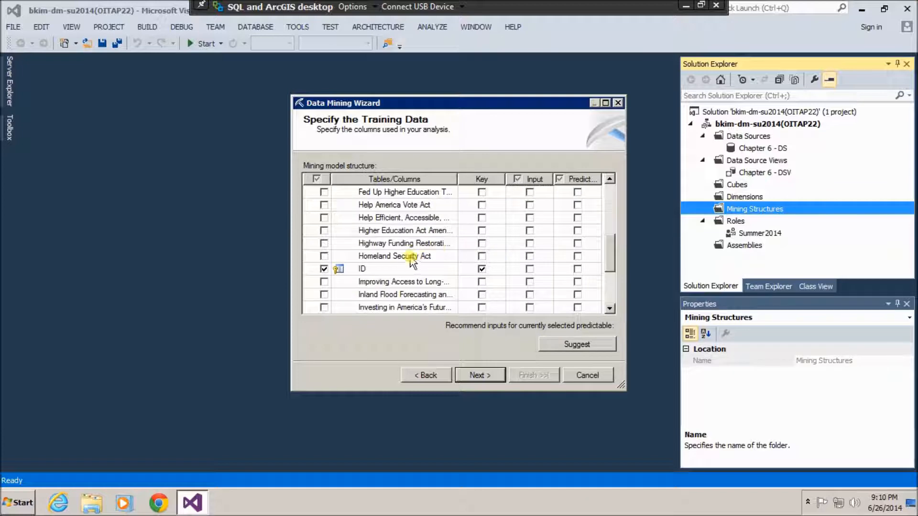
pyautogui.click(530, 256)
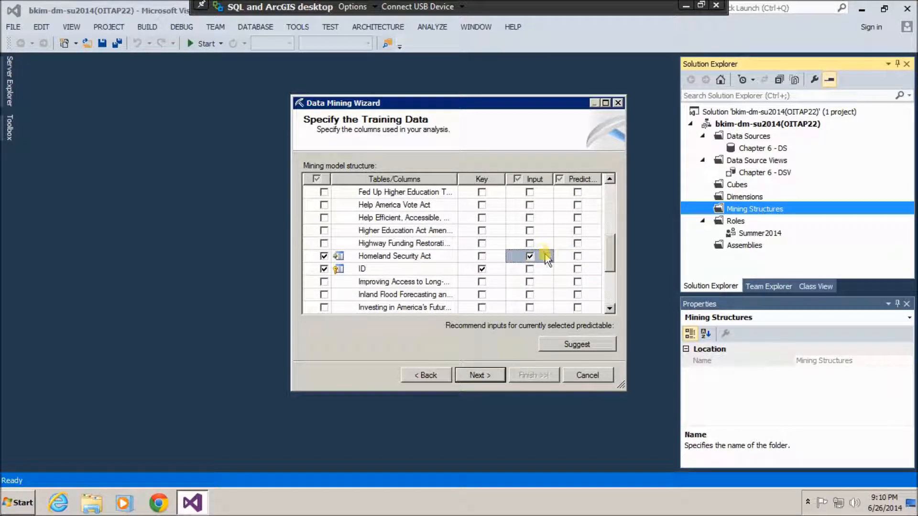
pyautogui.click(530, 231)
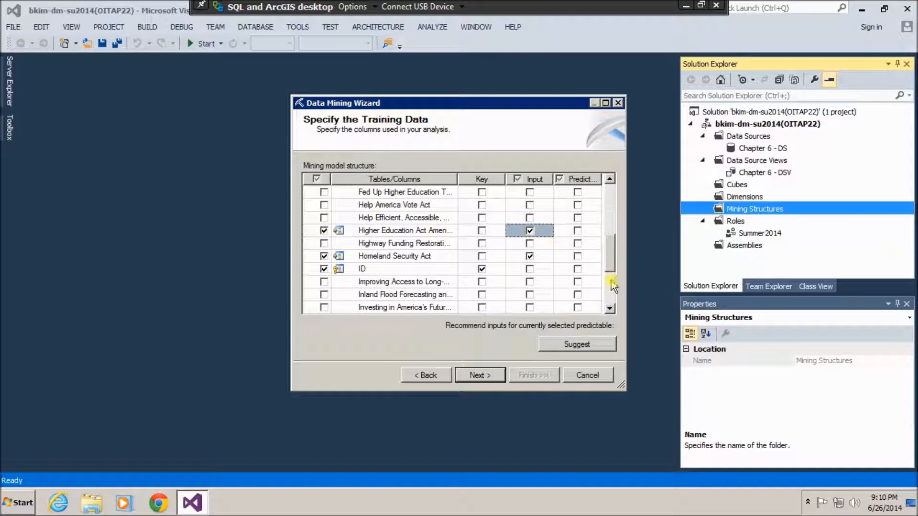
pyautogui.click(611, 293)
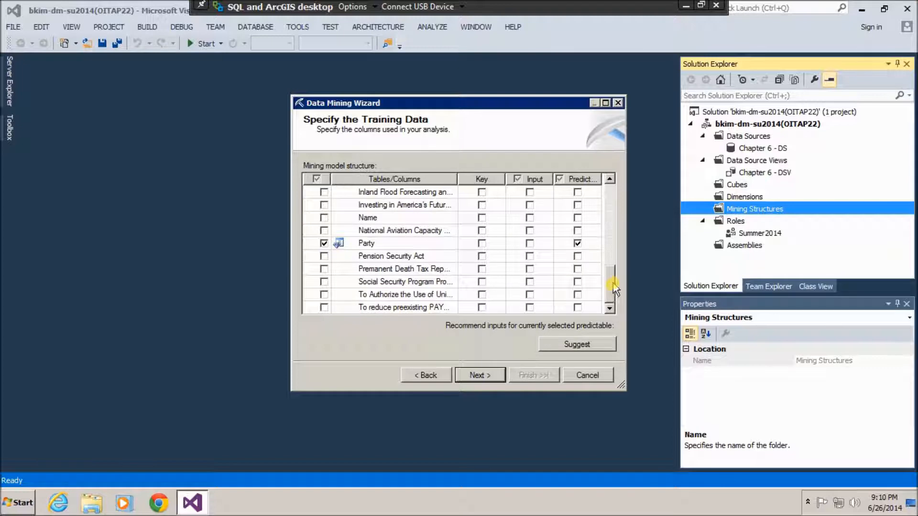
pyautogui.click(494, 375)
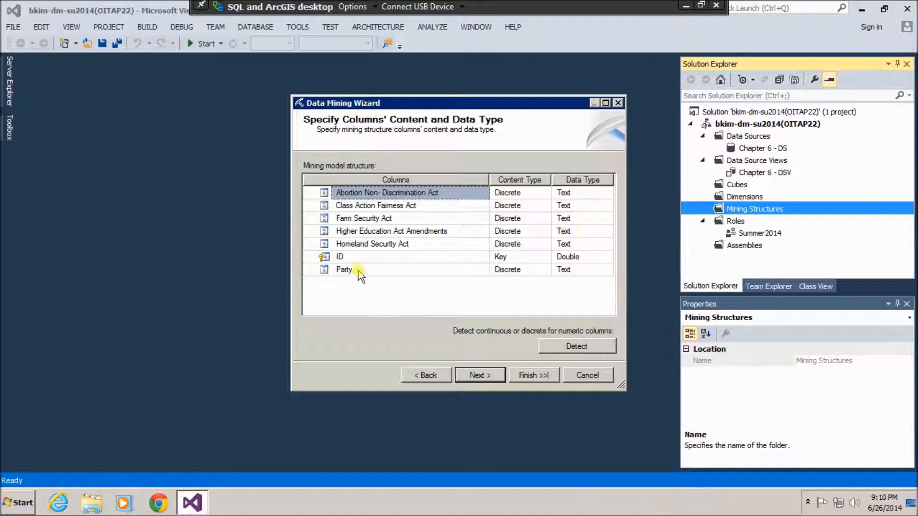
# Change the ID key column's data type to Long and proceed to the testing-set page.
pyautogui.click(597, 262)
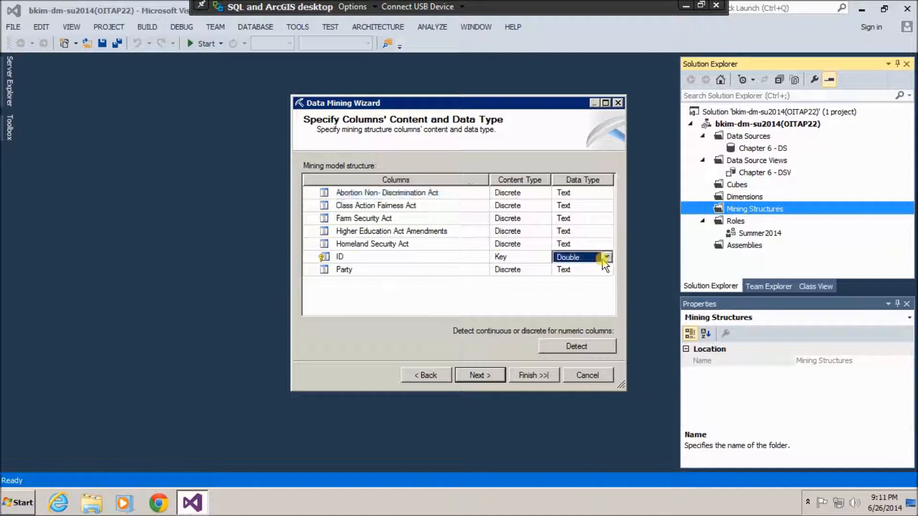
pyautogui.click(606, 258)
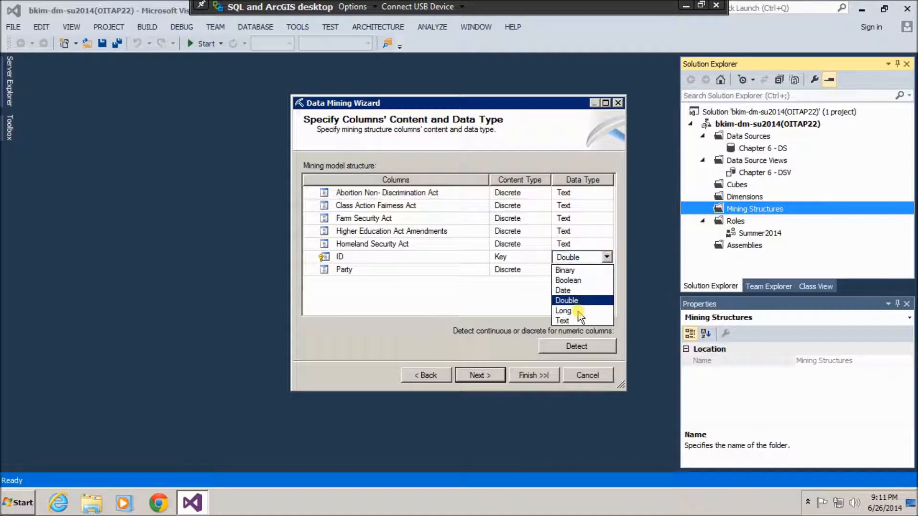
pyautogui.click(582, 310)
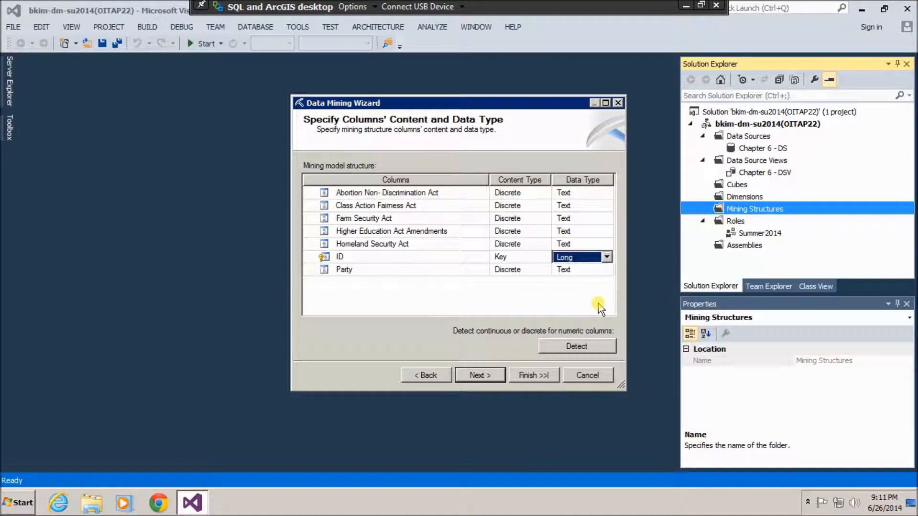
pyautogui.click(496, 377)
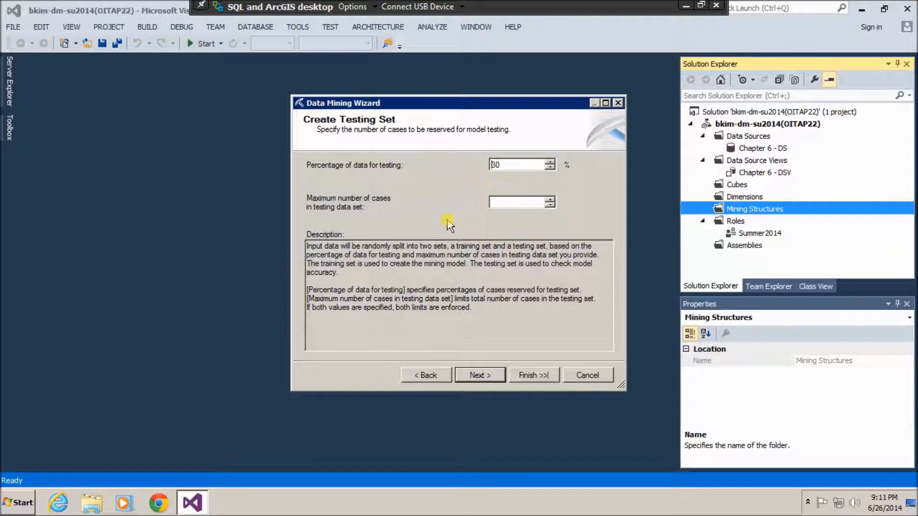
# Name the structure 'Voting Record Analysis - MS' and the model 'Voting Record Analysis - Bayesian'.
pyautogui.click(492, 374)
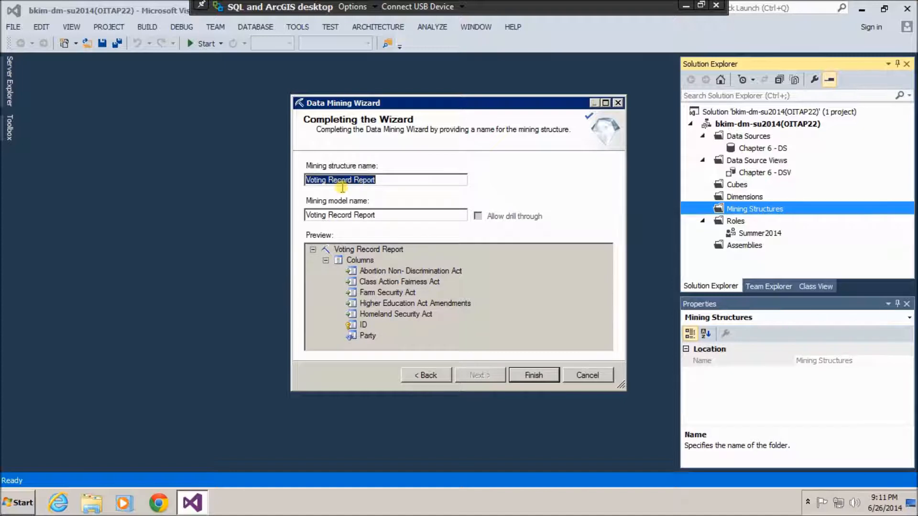
pyautogui.click(390, 178)
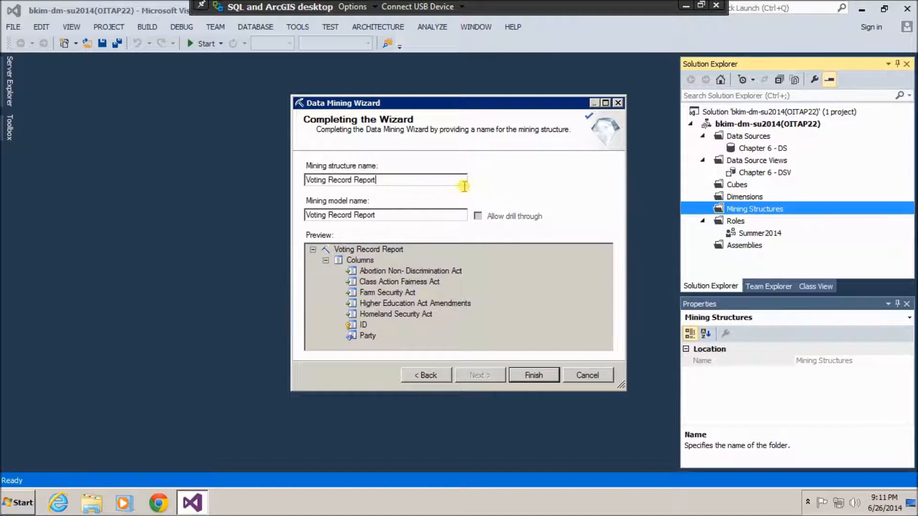
pyautogui.press('BackSpace')
pyautogui.press('BackSpace')
pyautogui.press('BackSpace')
pyautogui.press('BackSpace')
pyautogui.press('BackSpace')
pyautogui.write('A')
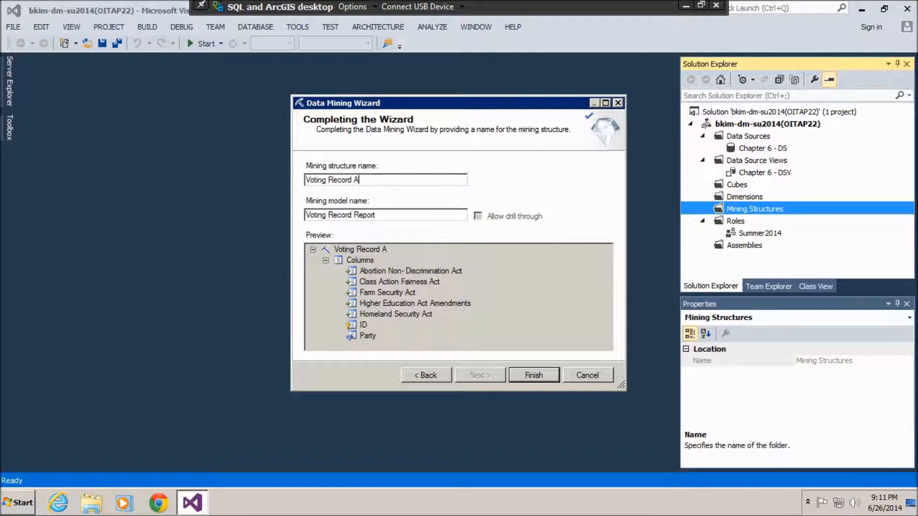
pyautogui.write('nalysis - MS')
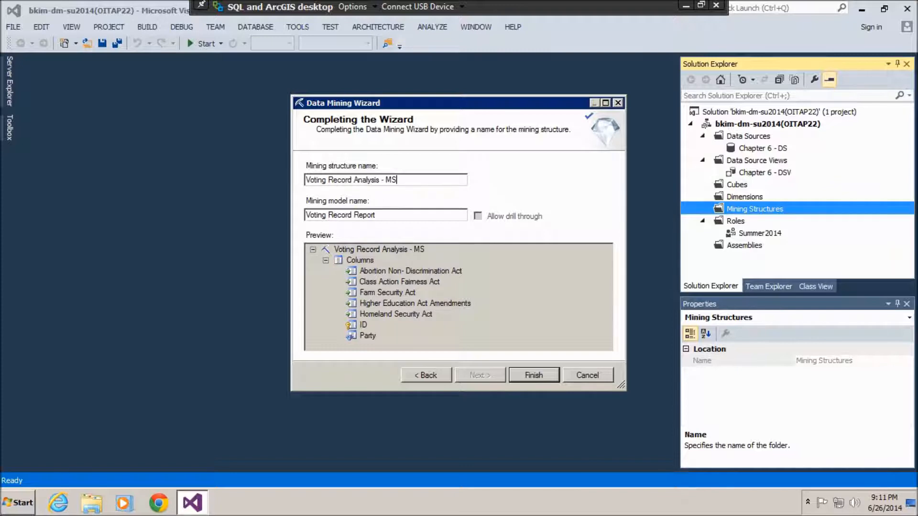
pyautogui.click(379, 215)
pyautogui.moveTo(381, 215); pyautogui.dragTo(300, 232)
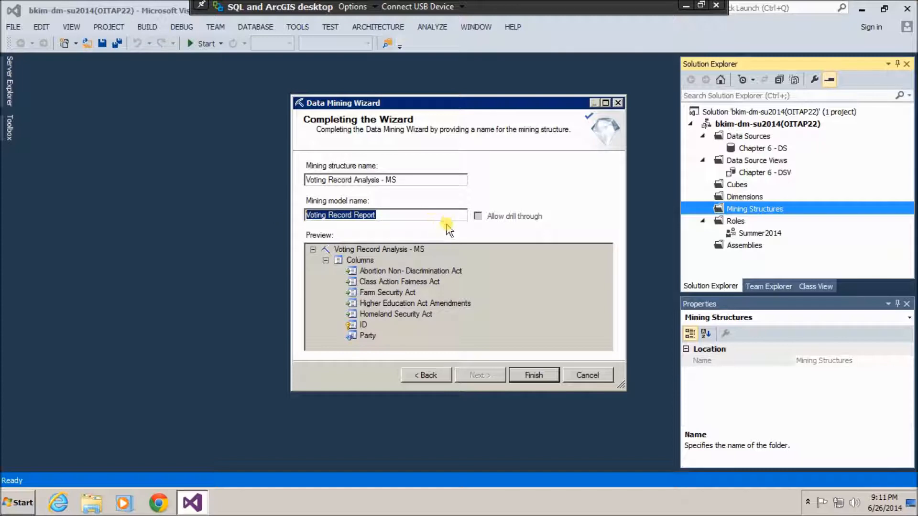
pyautogui.write('V')
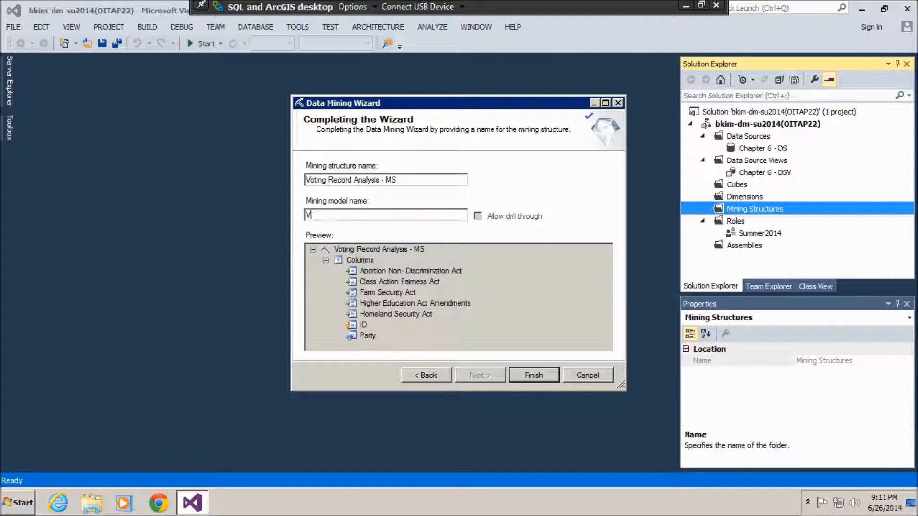
pyautogui.write('oting Record Analysis')
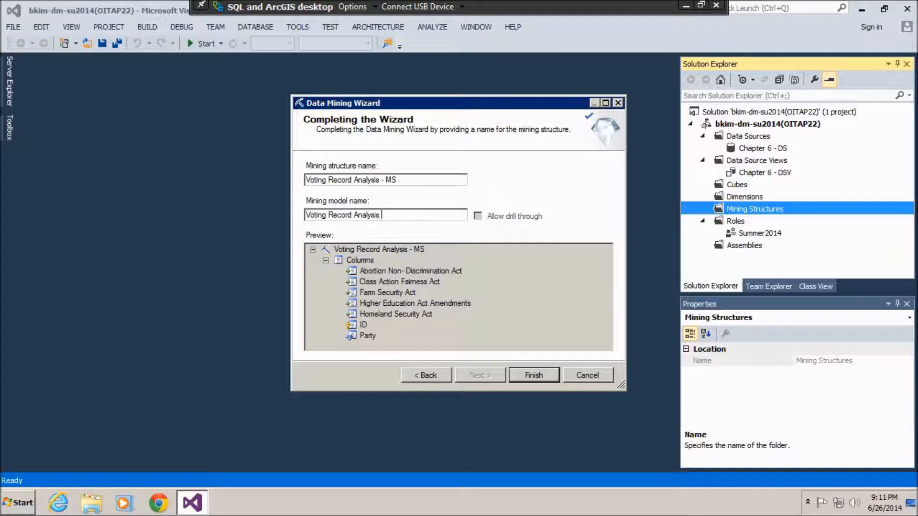
pyautogui.write(' -')
pyautogui.write('yesian')
# Finish the wizard to create Voting Record Analysis - MS and save it.
pyautogui.click(547, 377)
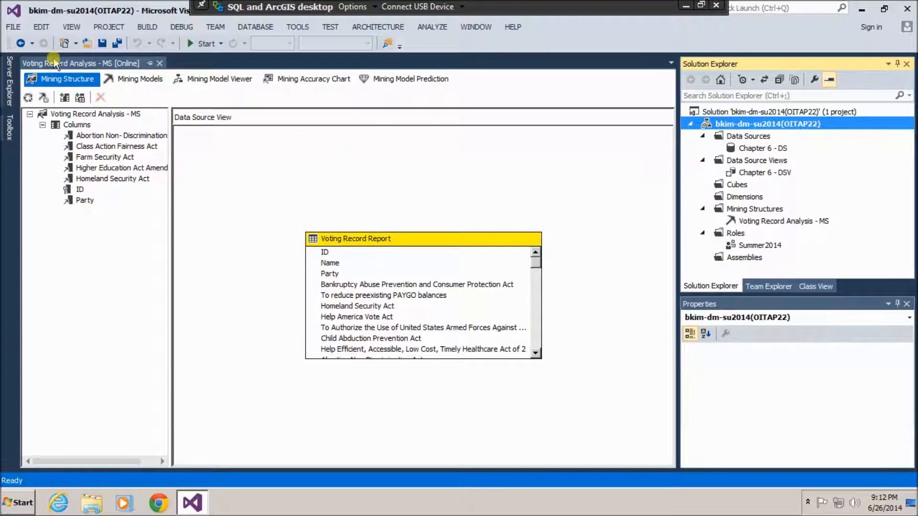
pyautogui.click(105, 47)
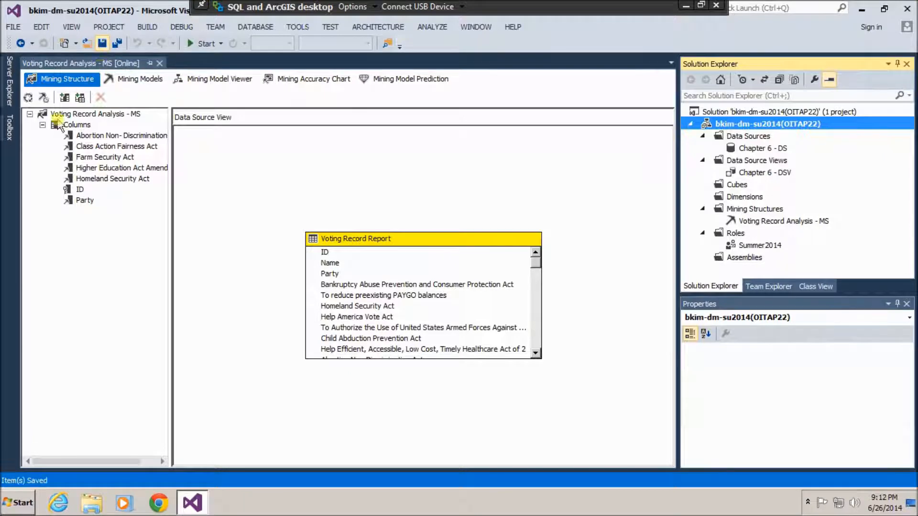
# Run full processing of Voting Record Analysis - MS, then close the progress and Process windows.
pyautogui.click(29, 99)
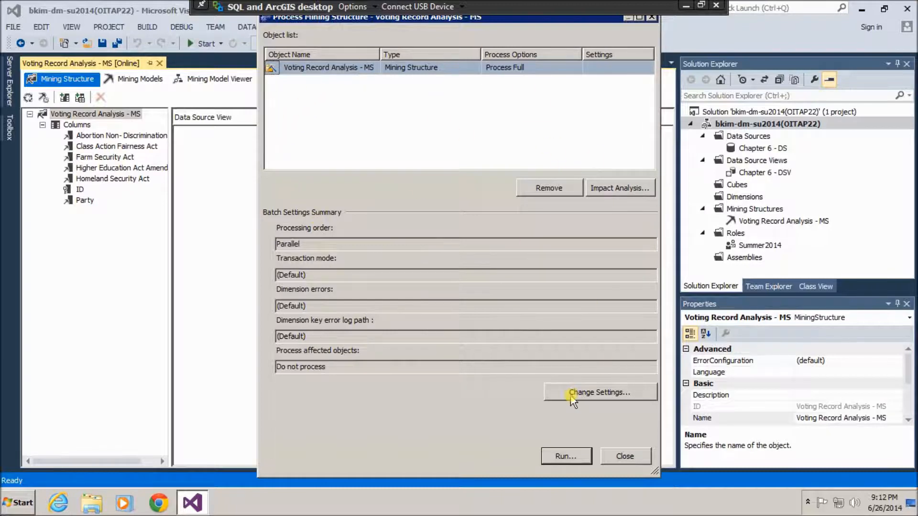
pyautogui.click(580, 455)
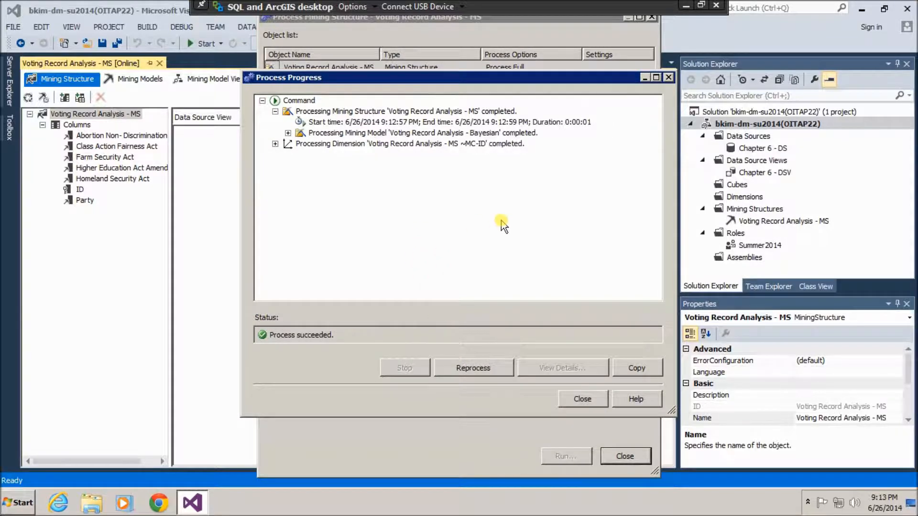
pyautogui.click(589, 403)
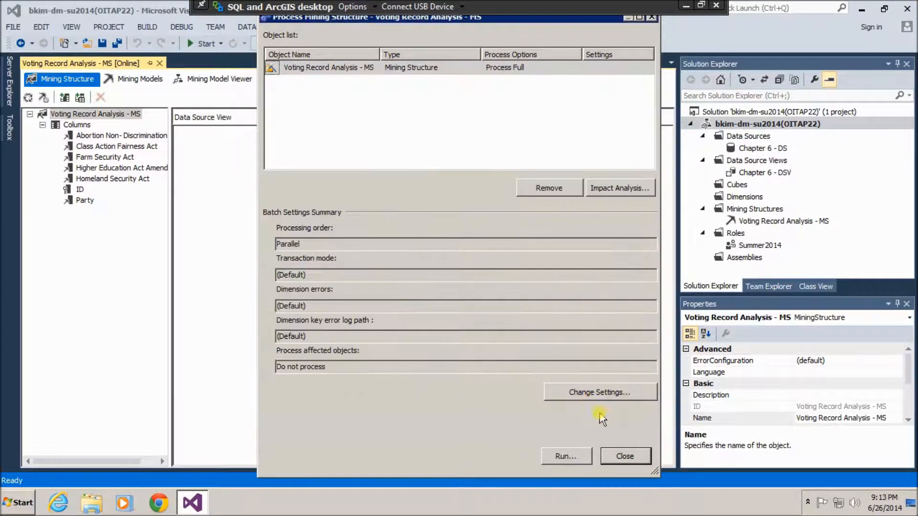
pyautogui.click(626, 457)
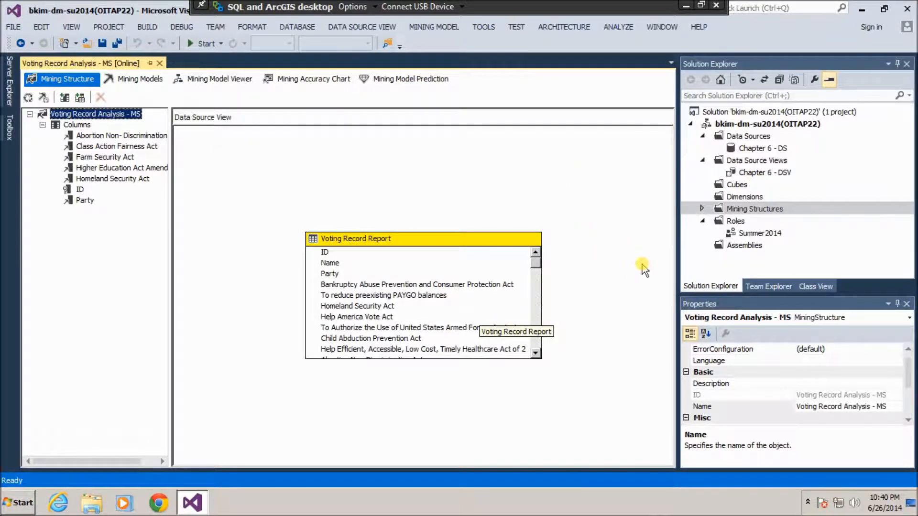
# Show the Bayesian model's columns, widening the Structure column so full act names are readable.
pyautogui.click(139, 82)
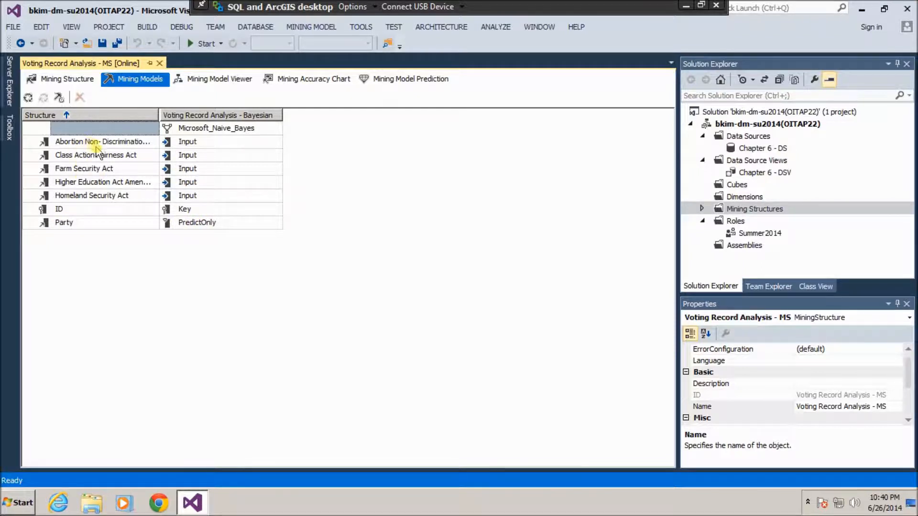
pyautogui.moveTo(161, 114); pyautogui.dragTo(181, 116)
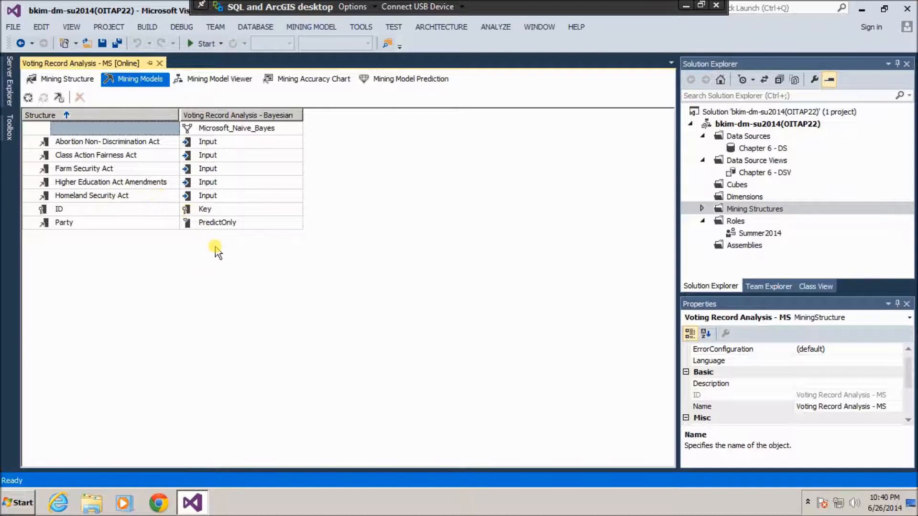
# View the dependency network filtered down to the Class Action Fairness Act link to Party.
pyautogui.click(227, 86)
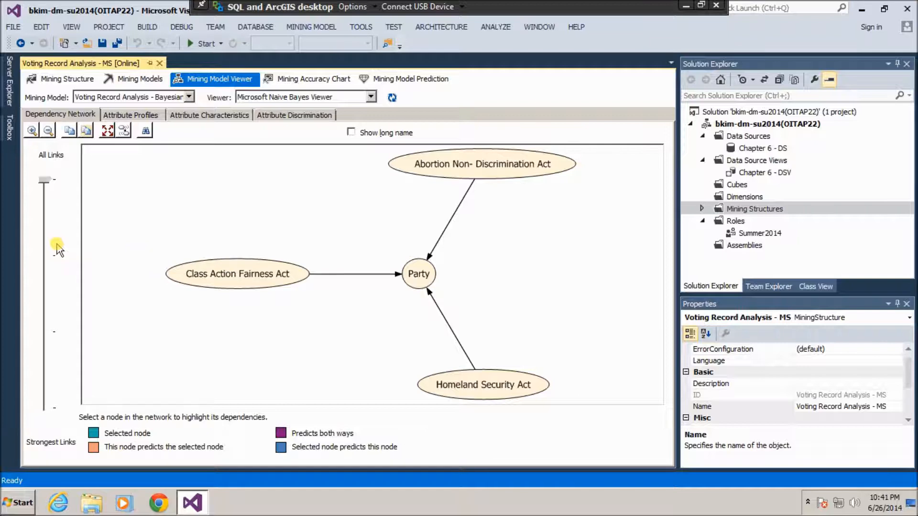
pyautogui.click(50, 258)
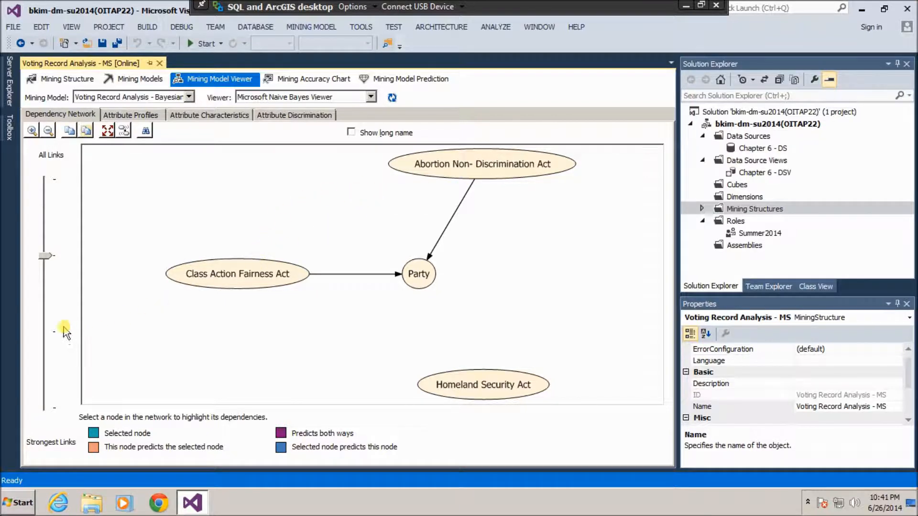
pyautogui.click(45, 317)
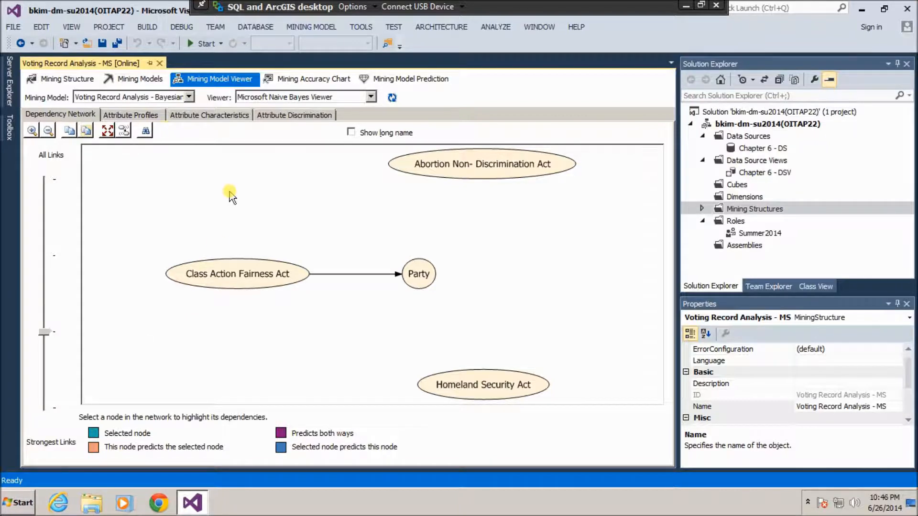
# Show Attribute Profiles of Y/N/Missing votes per act by party, and open the Population histogram options.
pyautogui.click(136, 119)
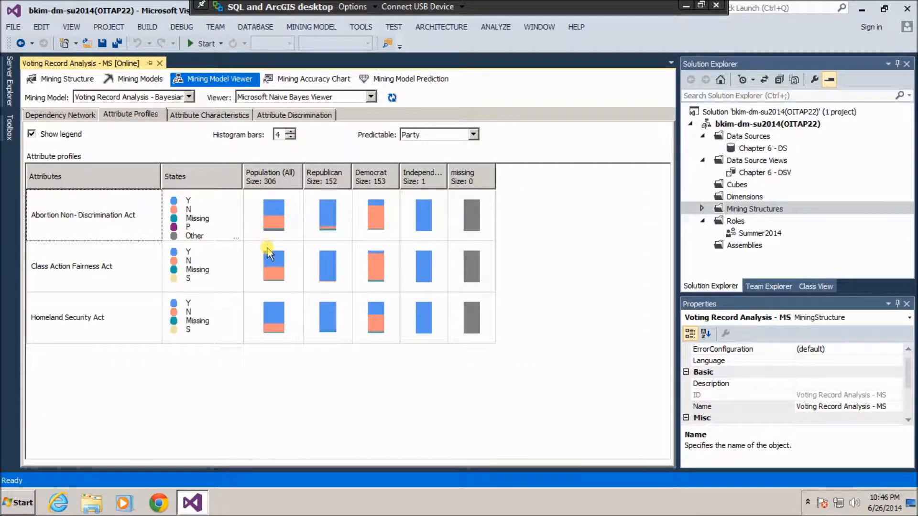
pyautogui.moveTo(306, 259)
pyautogui.moveTo(278, 217)
pyautogui.rightClick(276, 211)
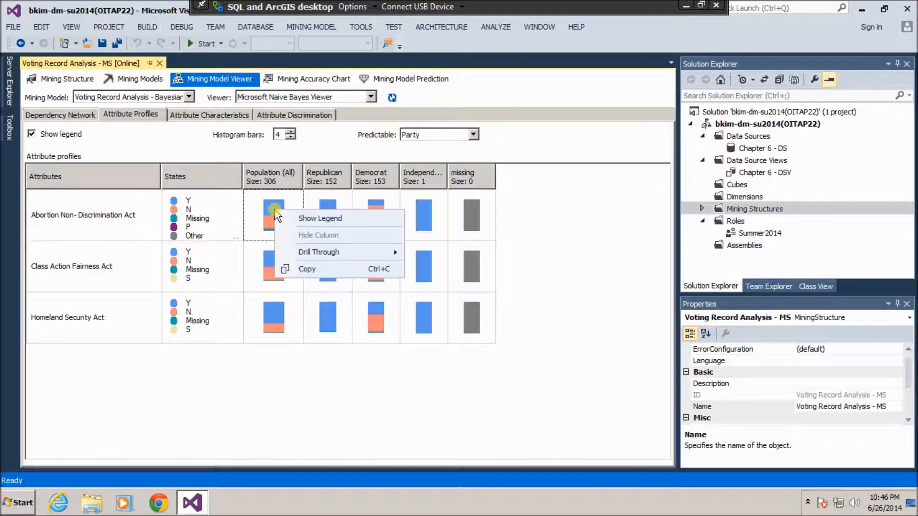
pyautogui.click(319, 220)
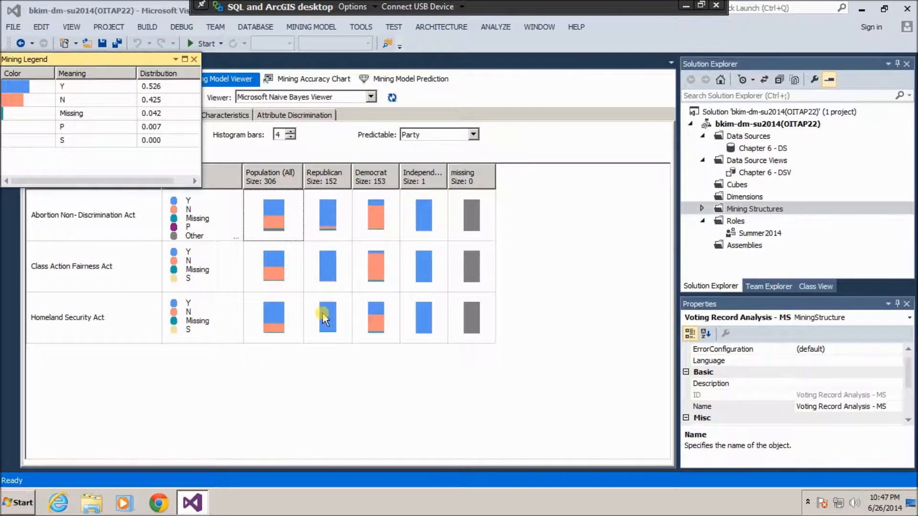
pyautogui.click(329, 326)
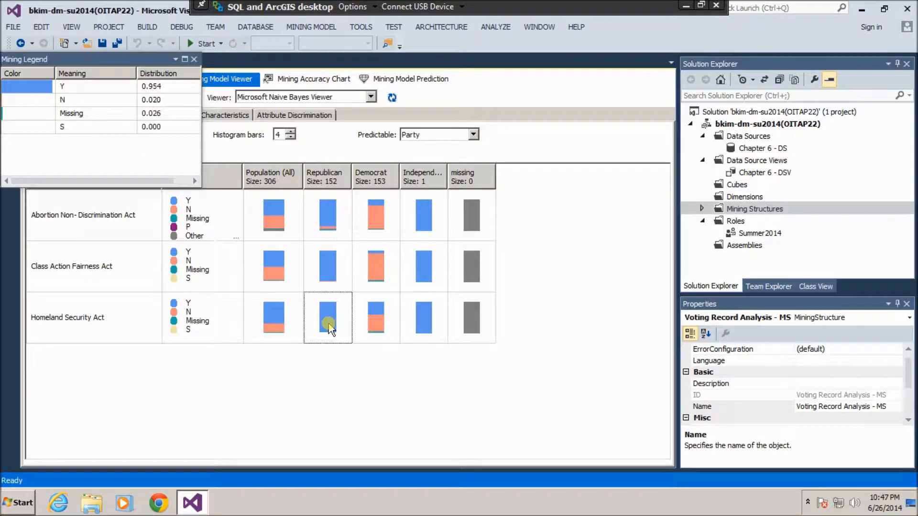
pyautogui.rightClick(329, 326)
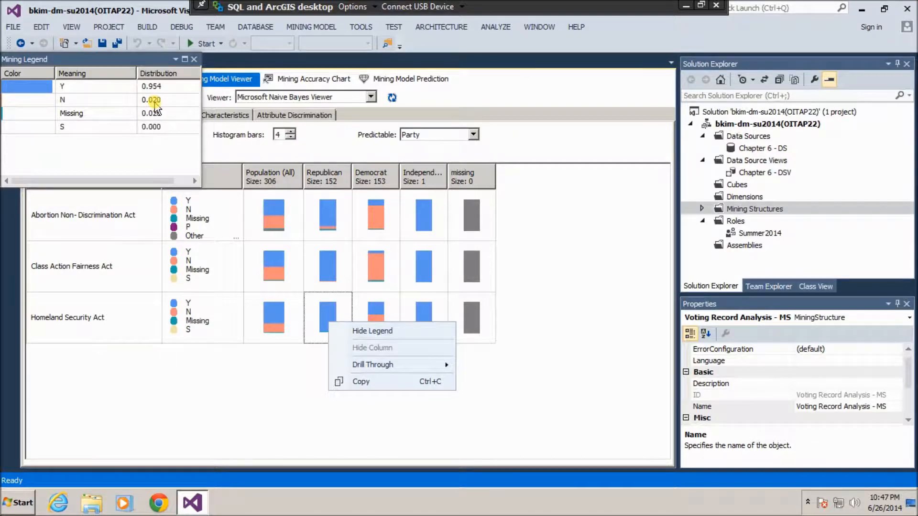
pyautogui.click(380, 318)
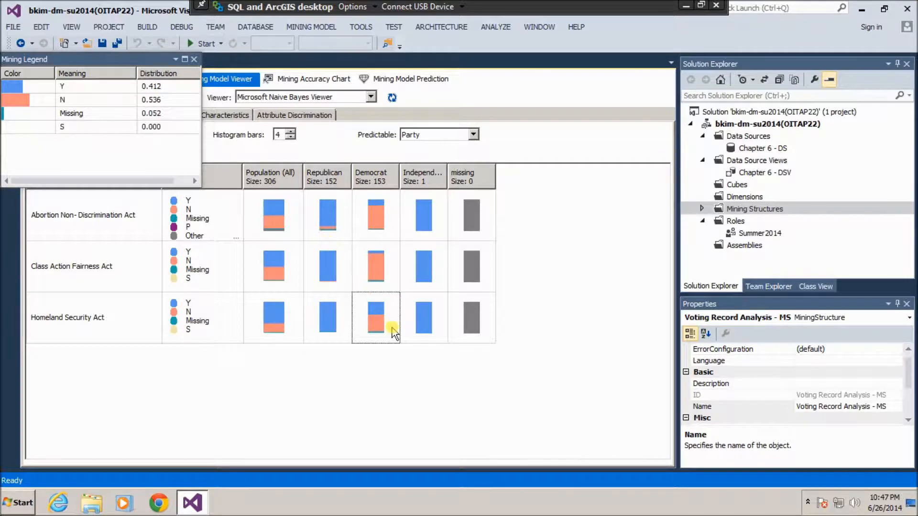
pyautogui.click(177, 59)
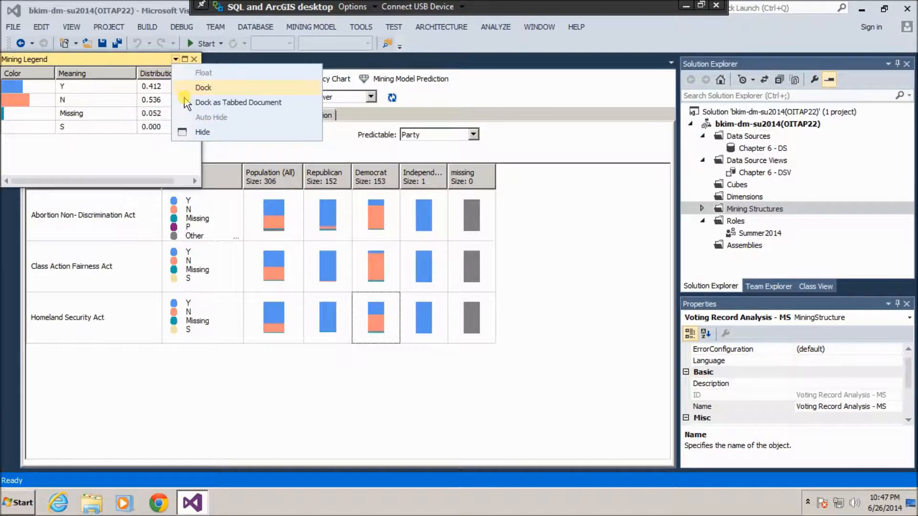
pyautogui.click(194, 60)
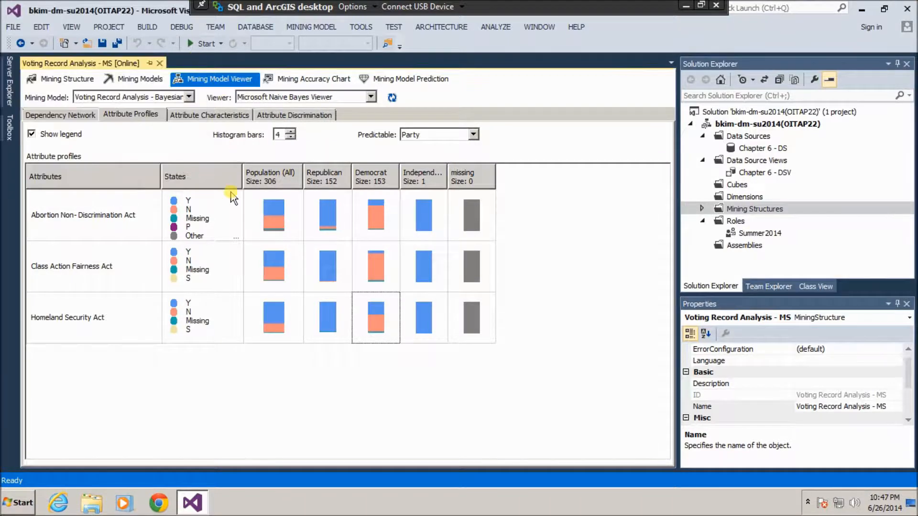
# Show Attribute Characteristics for the Republican value of Party.
pyautogui.click(212, 115)
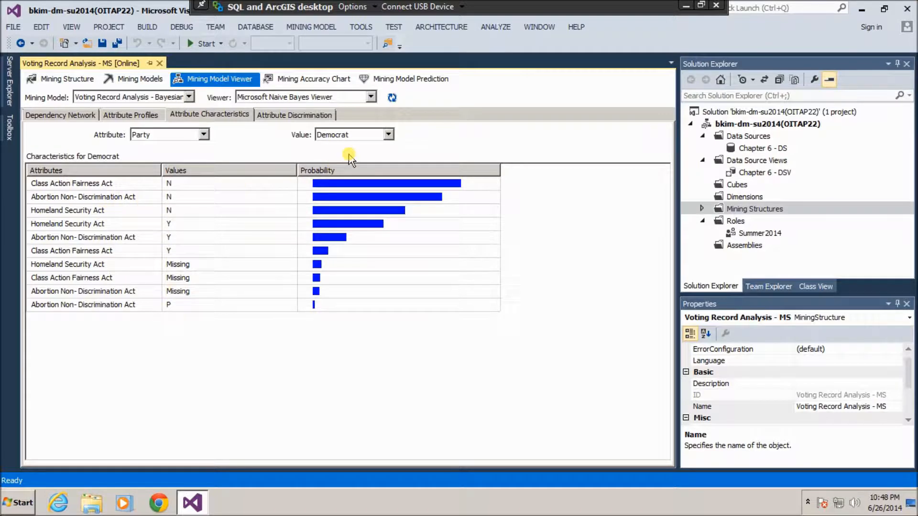
pyautogui.click(390, 136)
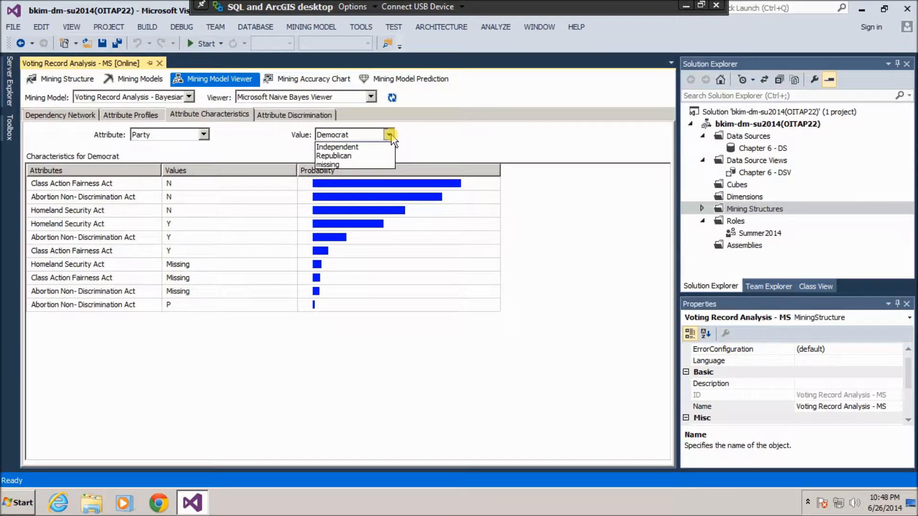
pyautogui.click(358, 161)
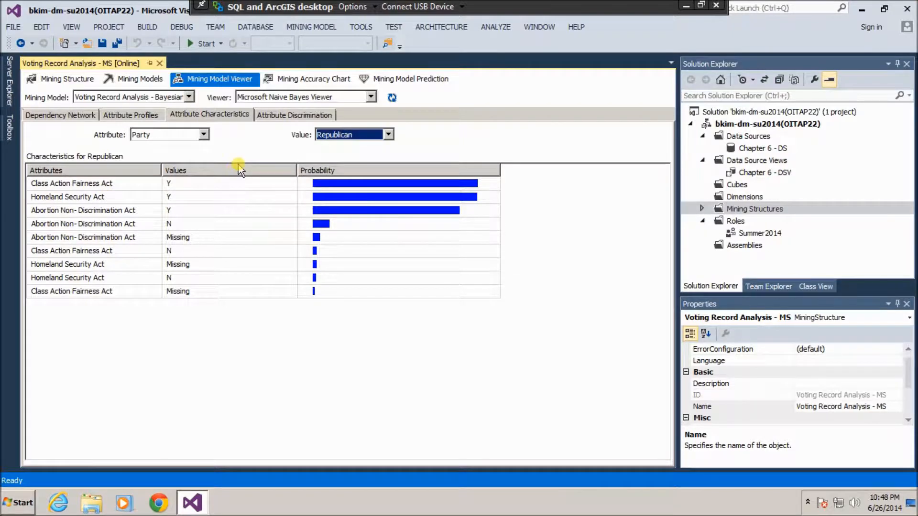
# Read Attribute Discrimination scores for Democrat versus all others, then go to Mining Model Prediction.
pyautogui.click(282, 115)
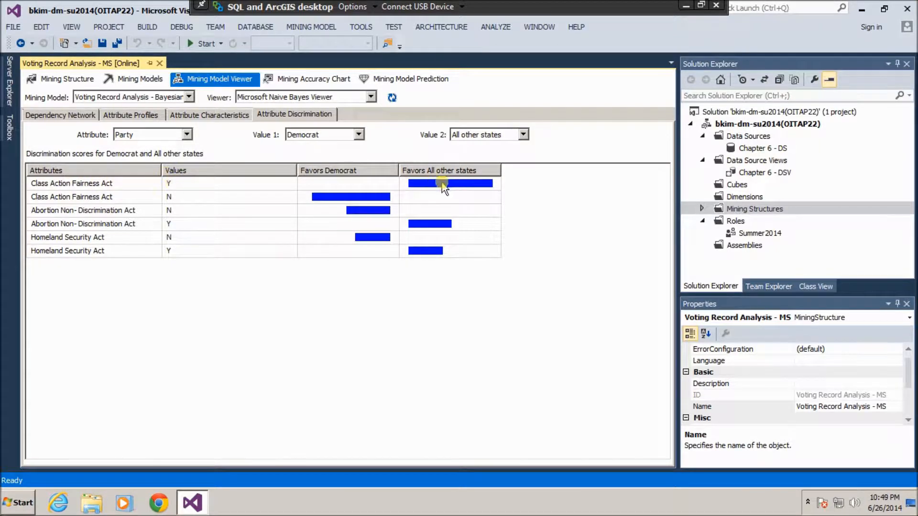
pyautogui.moveTo(435, 187)
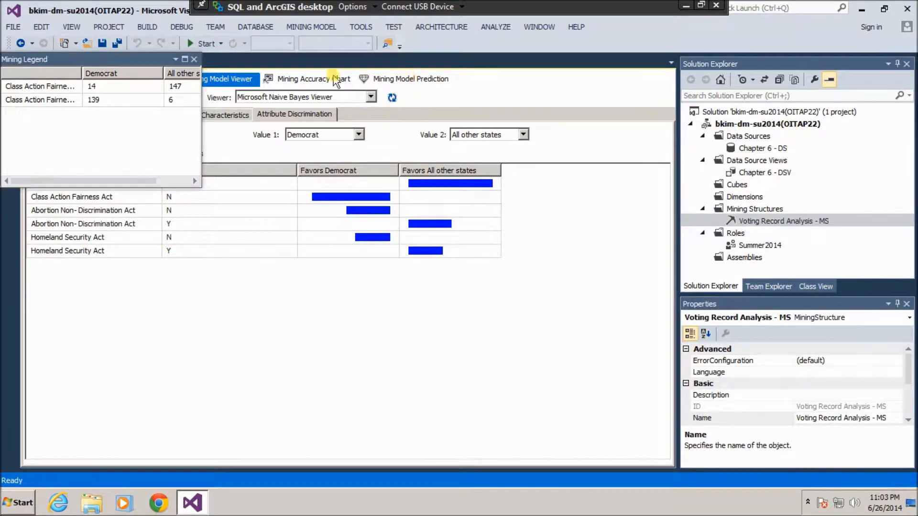
pyautogui.click(410, 79)
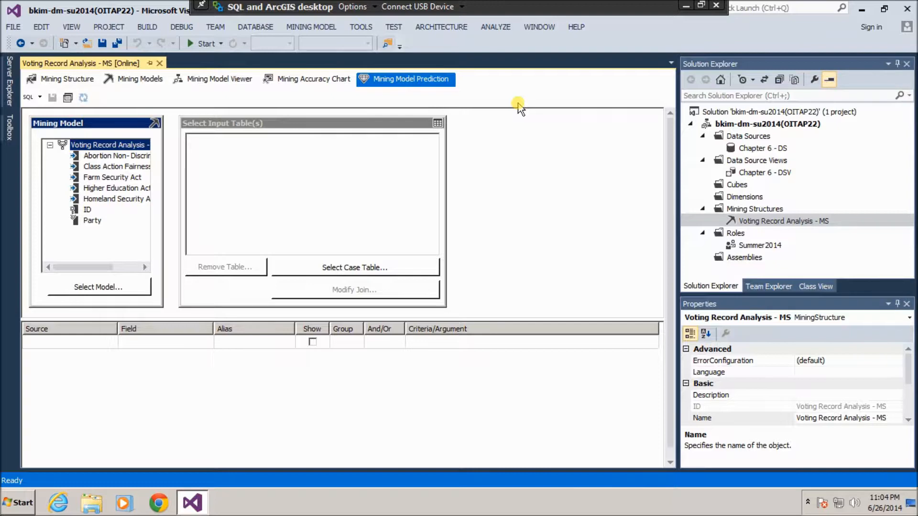
pyautogui.click(118, 146)
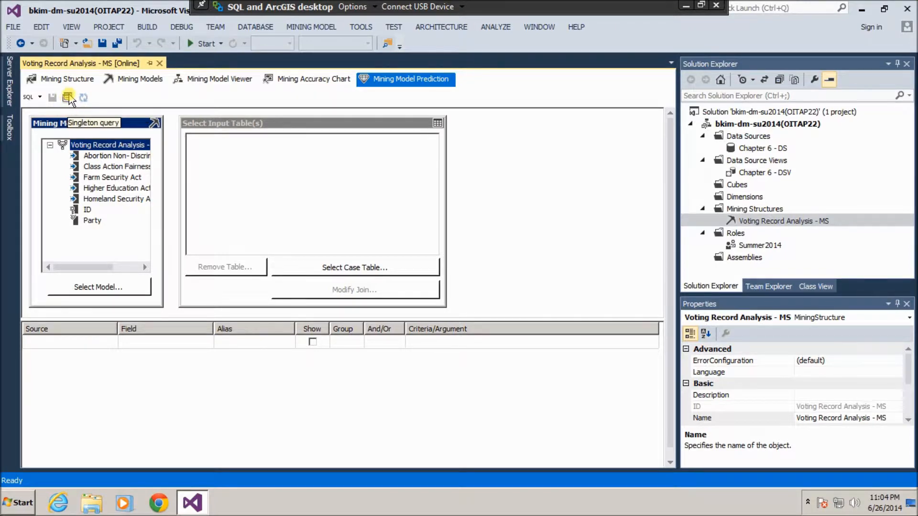
# Switch to singleton input and set Abortion, Class Action and Farm Security votes to N.
pyautogui.click(68, 98)
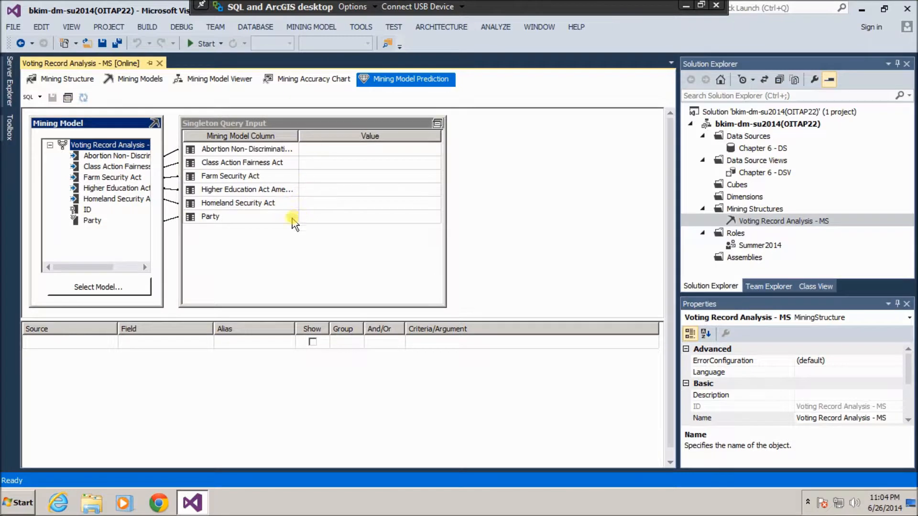
pyautogui.click(415, 149)
pyautogui.click(434, 150)
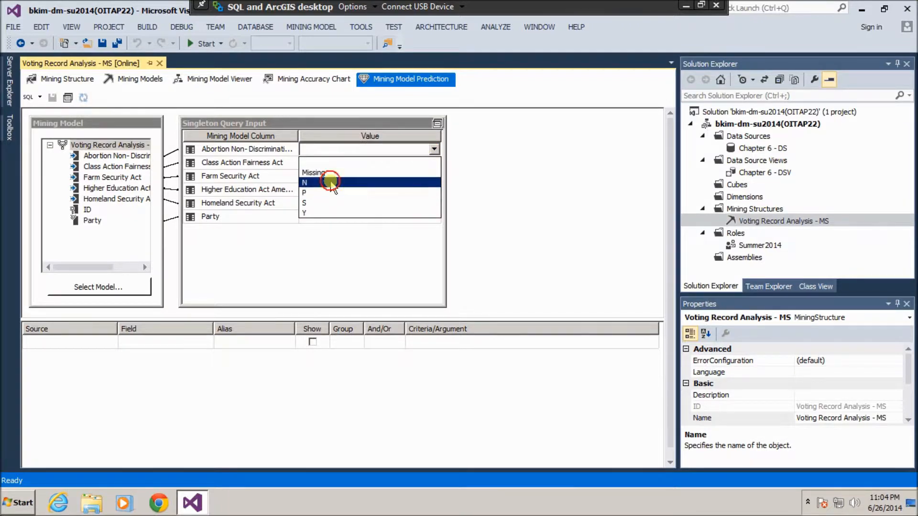
pyautogui.click(331, 182)
pyautogui.click(404, 164)
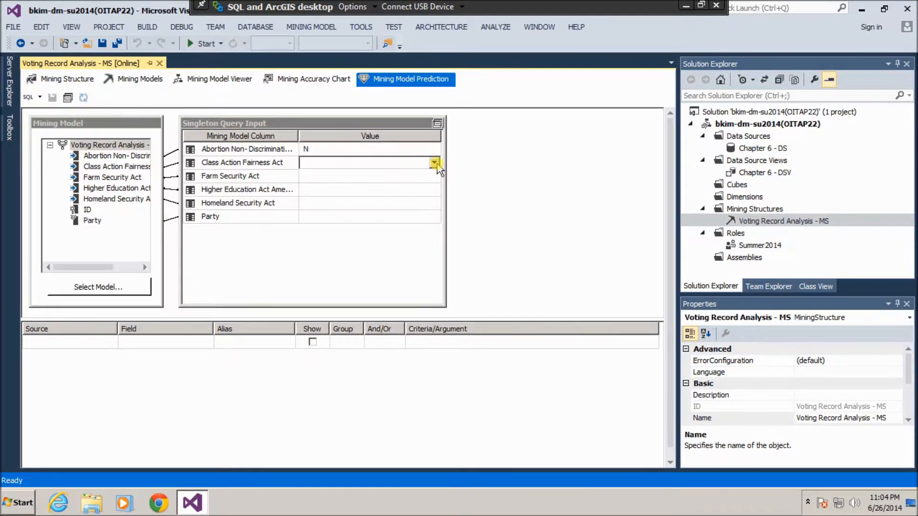
pyautogui.click(434, 164)
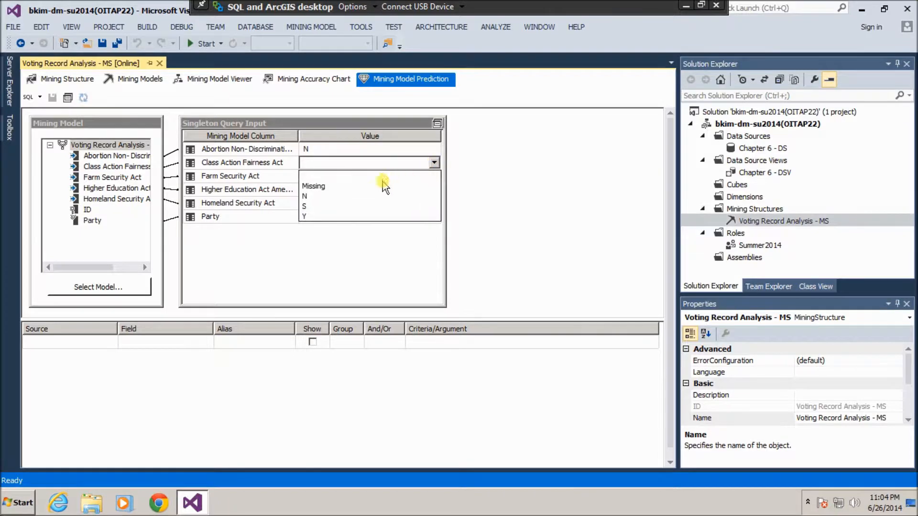
pyautogui.click(334, 196)
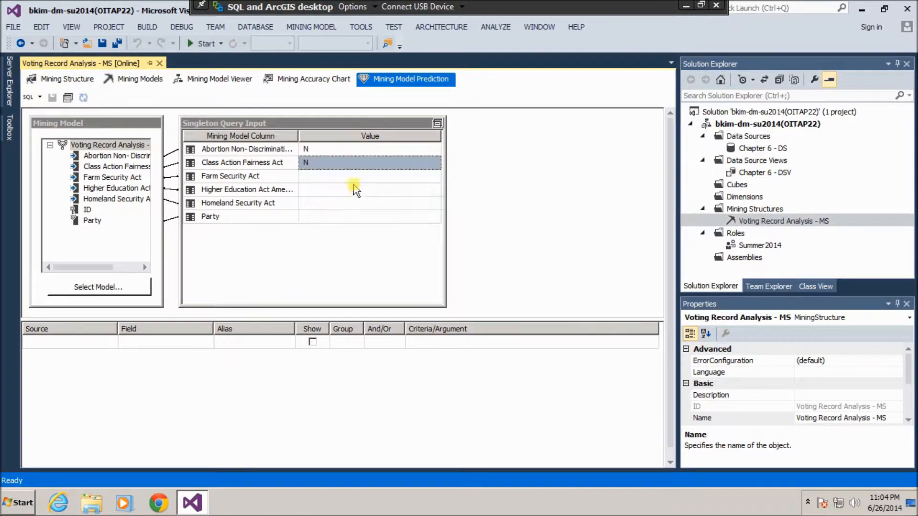
pyautogui.click(371, 173)
pyautogui.click(434, 176)
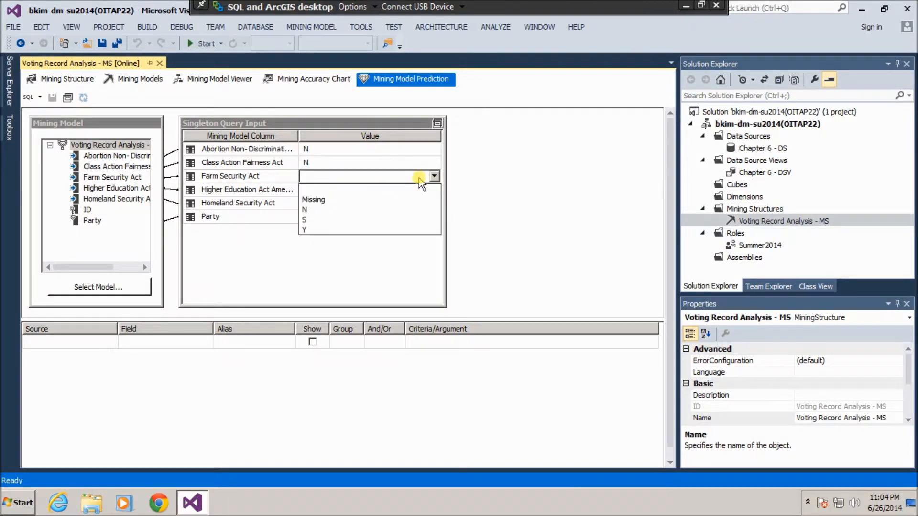
pyautogui.click(320, 210)
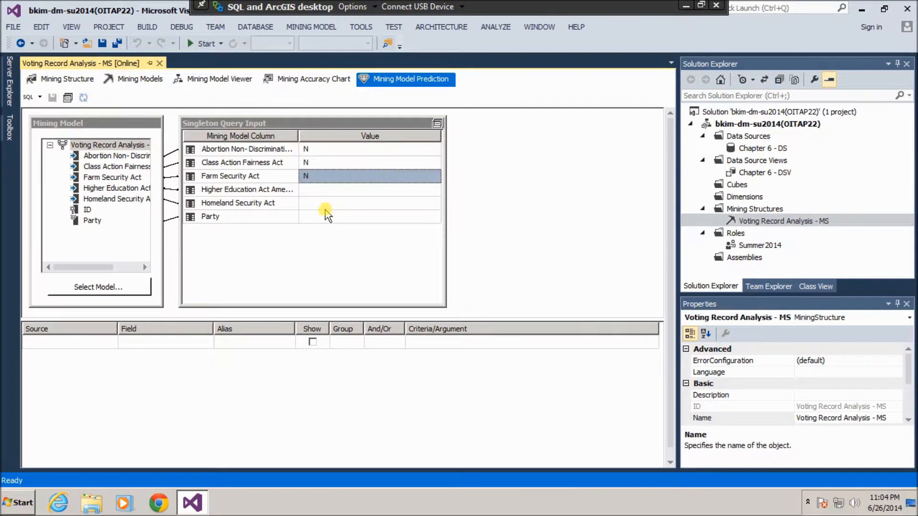
# Set the Higher Education and Homeland Security votes to Y.
pyautogui.click(403, 191)
pyautogui.click(434, 190)
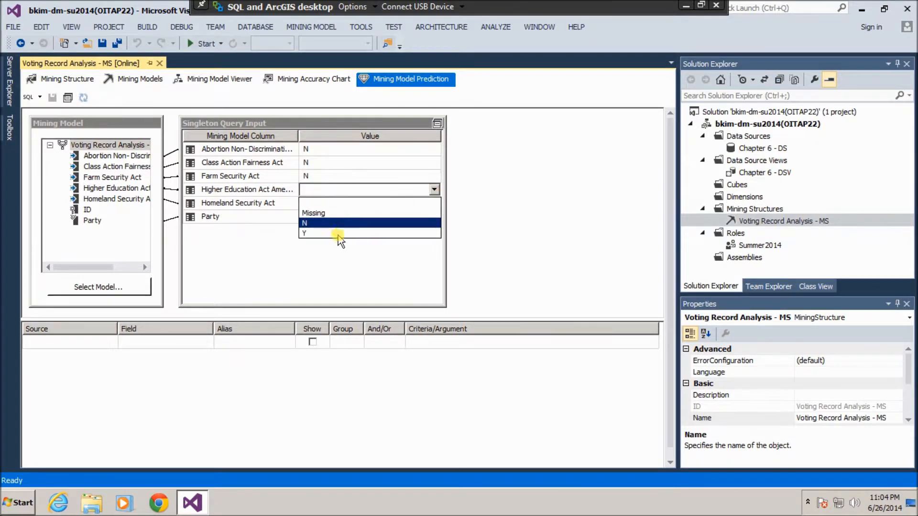
pyautogui.click(338, 233)
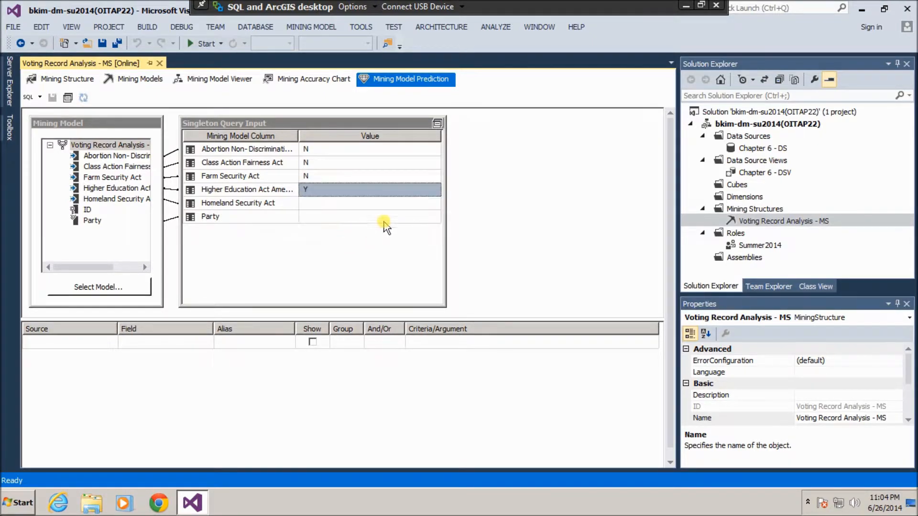
pyautogui.click(403, 204)
pyautogui.click(434, 203)
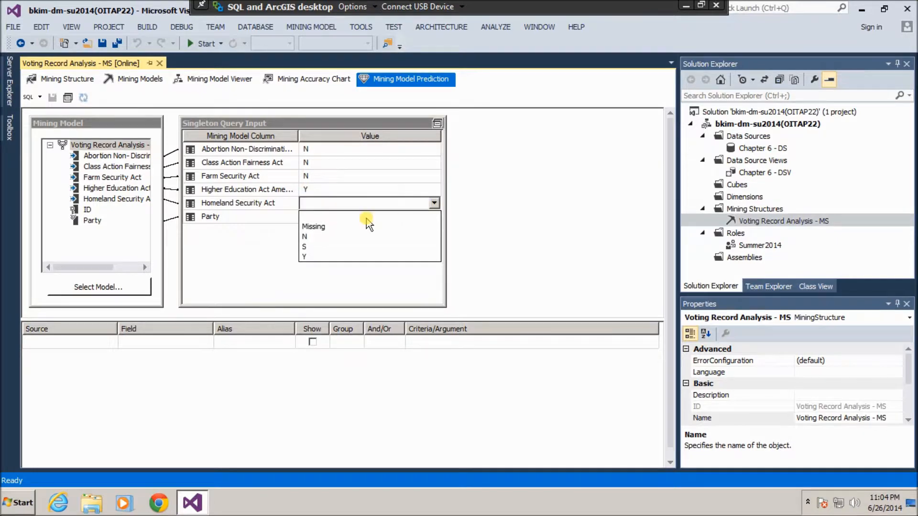
pyautogui.click(318, 246)
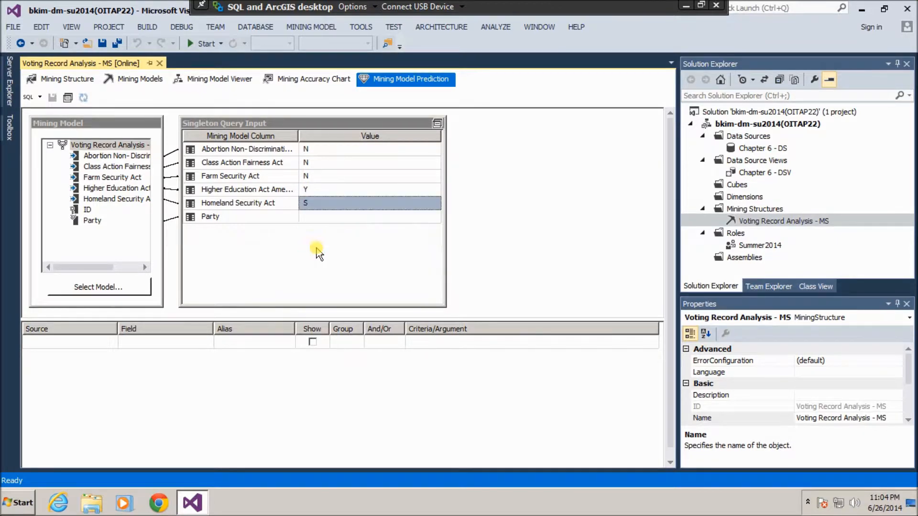
pyautogui.click(430, 207)
pyautogui.click(434, 203)
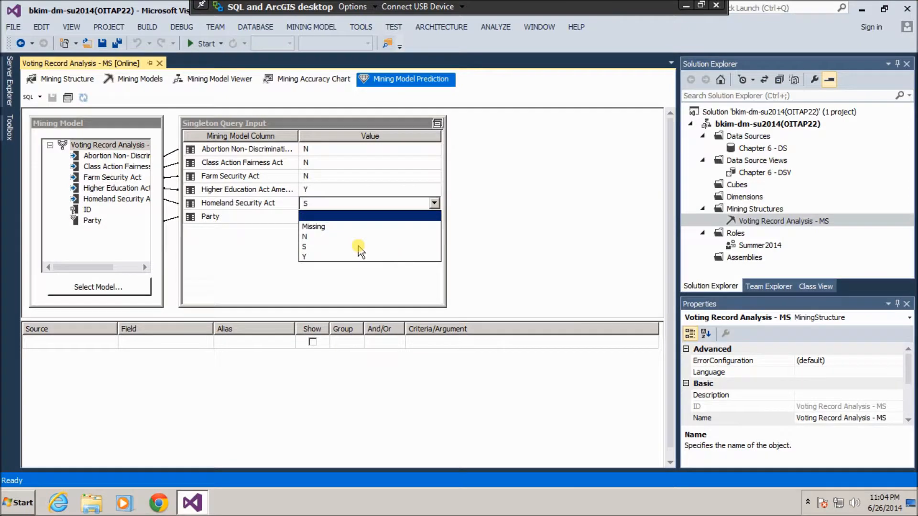
pyautogui.click(329, 258)
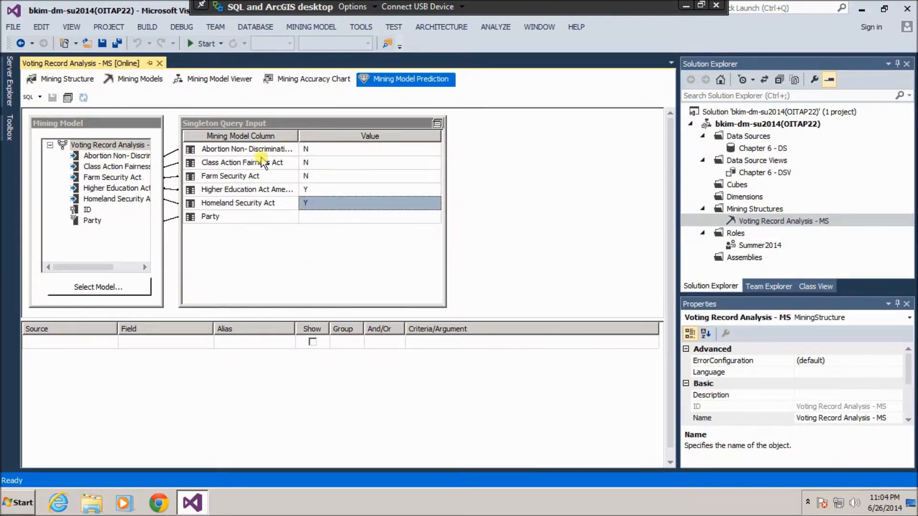
# Add a first Prediction Function output with Party as its argument.
pyautogui.click(47, 342)
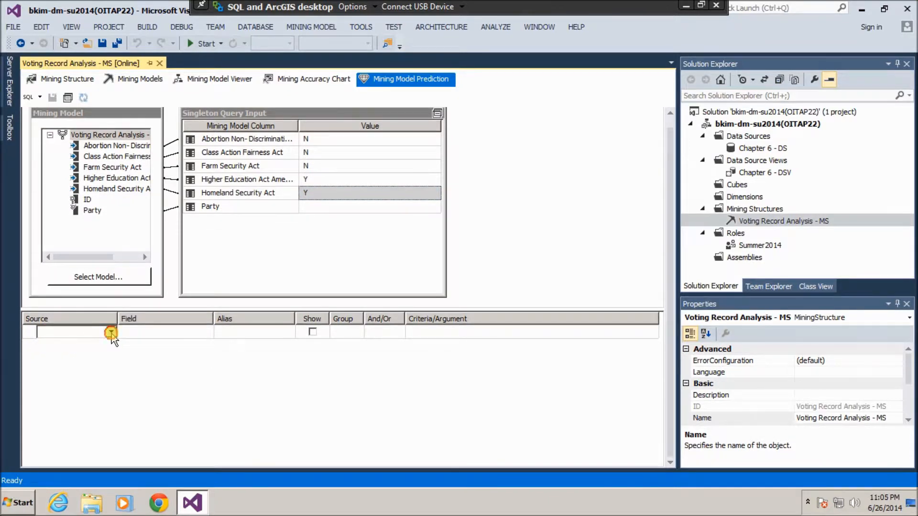
pyautogui.click(111, 332)
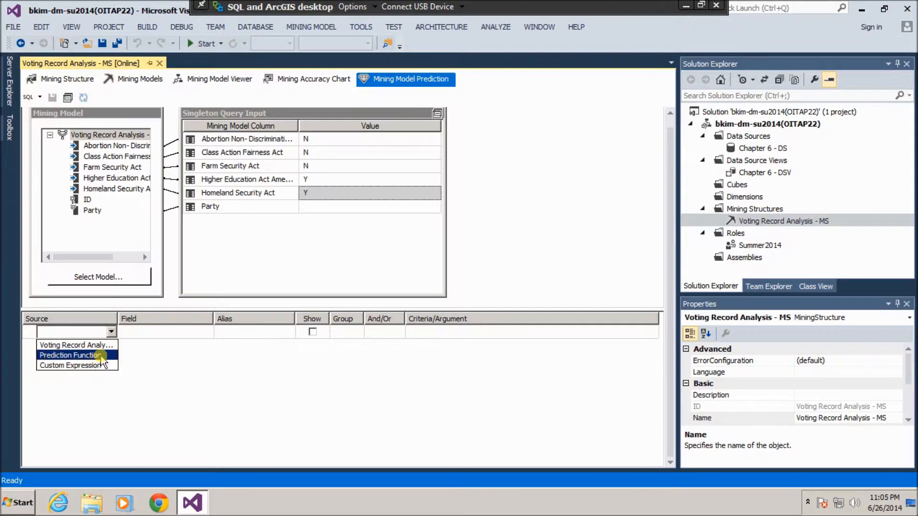
pyautogui.click(101, 355)
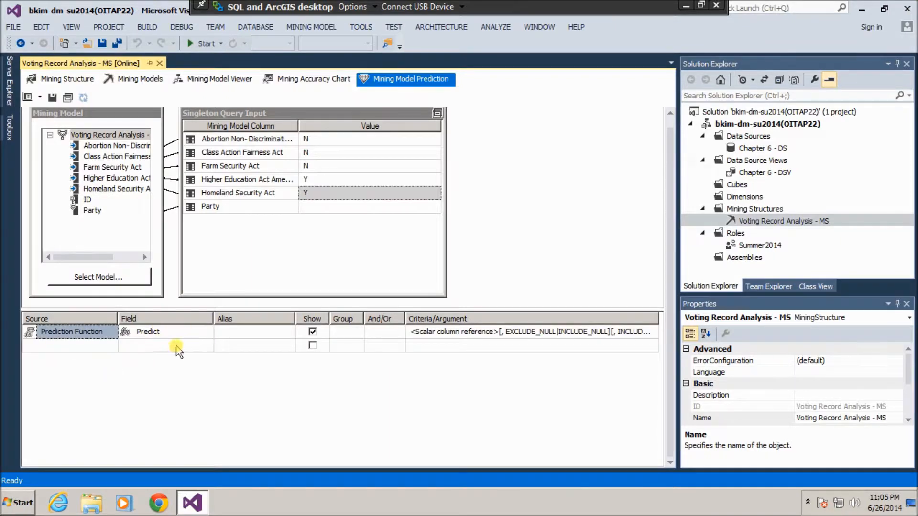
pyautogui.click(499, 331)
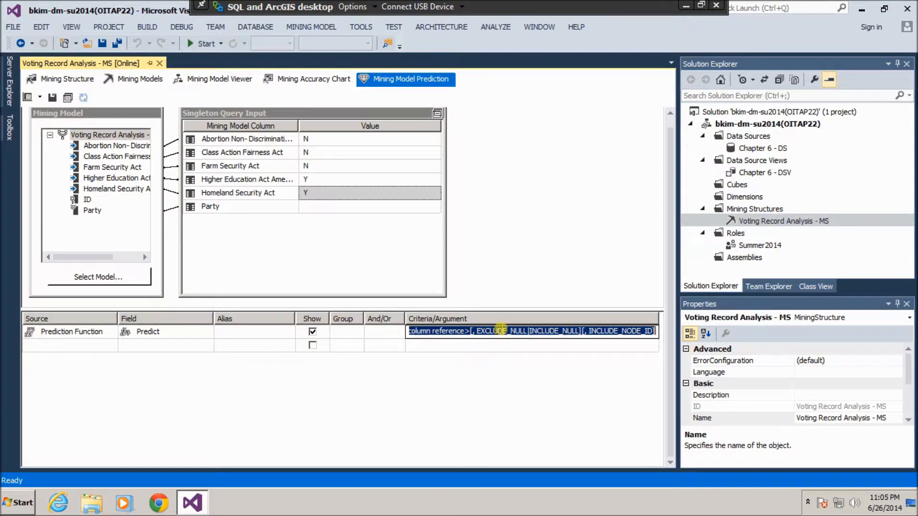
pyautogui.press('Delete')
pyautogui.write('Party')
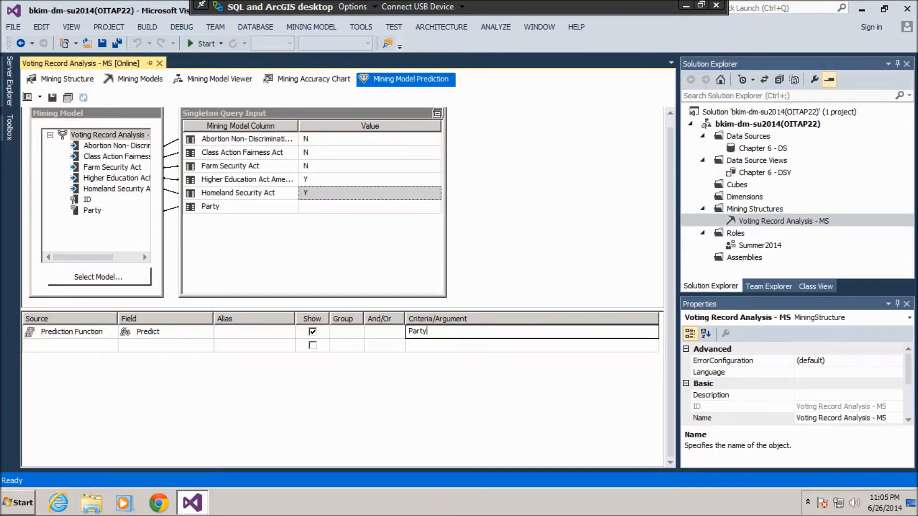
# Add a second output row computing PredictProbability of Party.
pyautogui.click(87, 345)
pyautogui.click(111, 346)
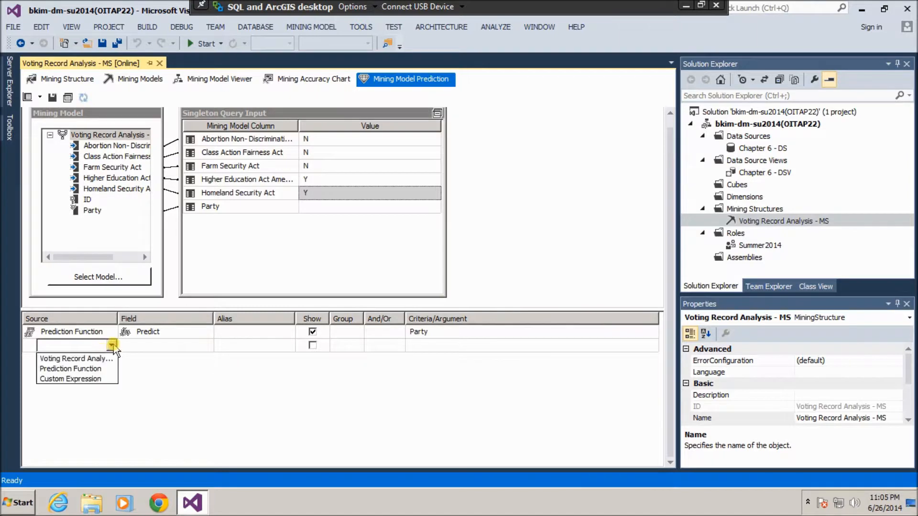
pyautogui.click(103, 368)
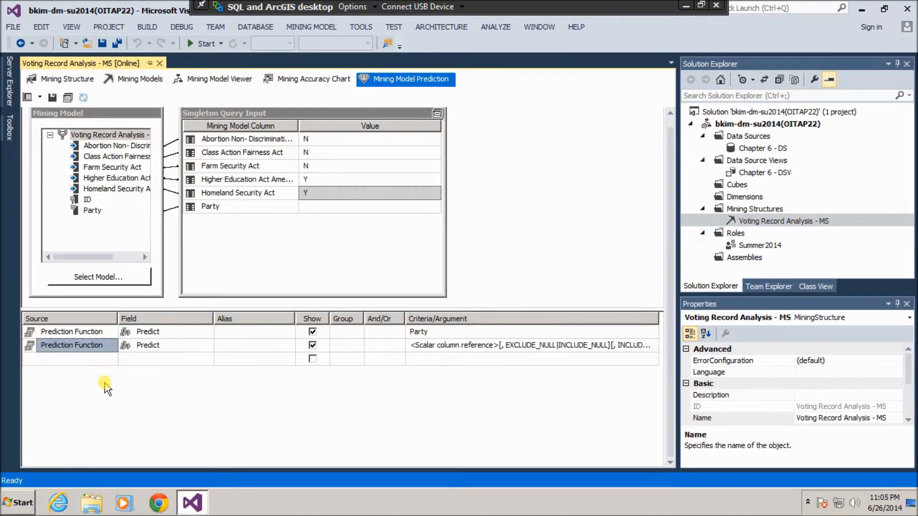
pyautogui.click(204, 346)
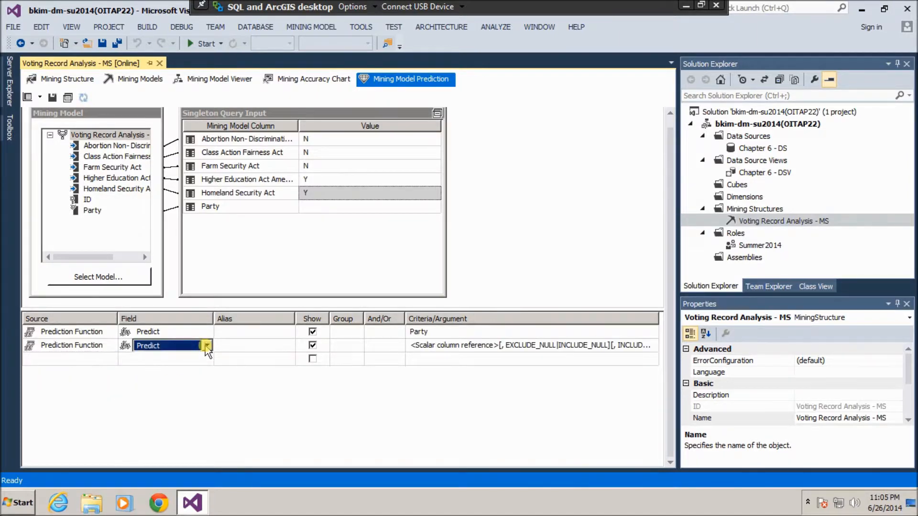
pyautogui.click(206, 346)
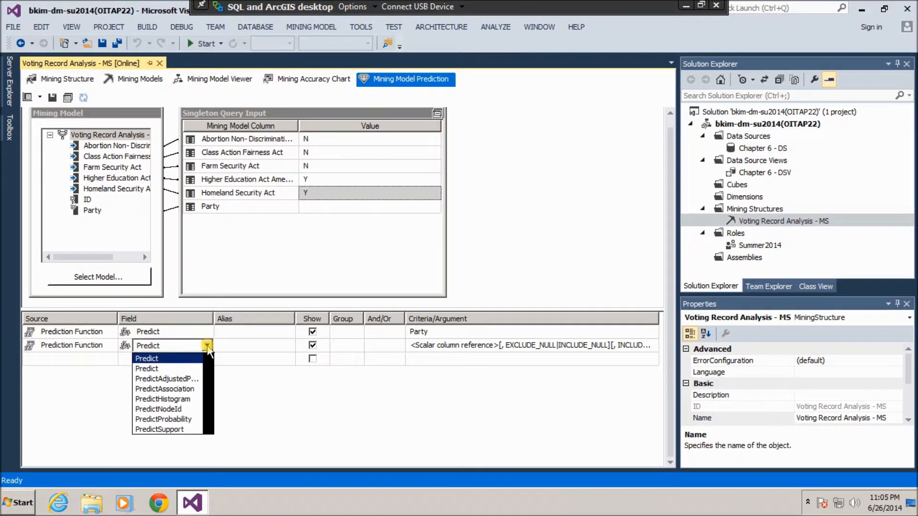
pyautogui.click(184, 420)
pyautogui.click(439, 346)
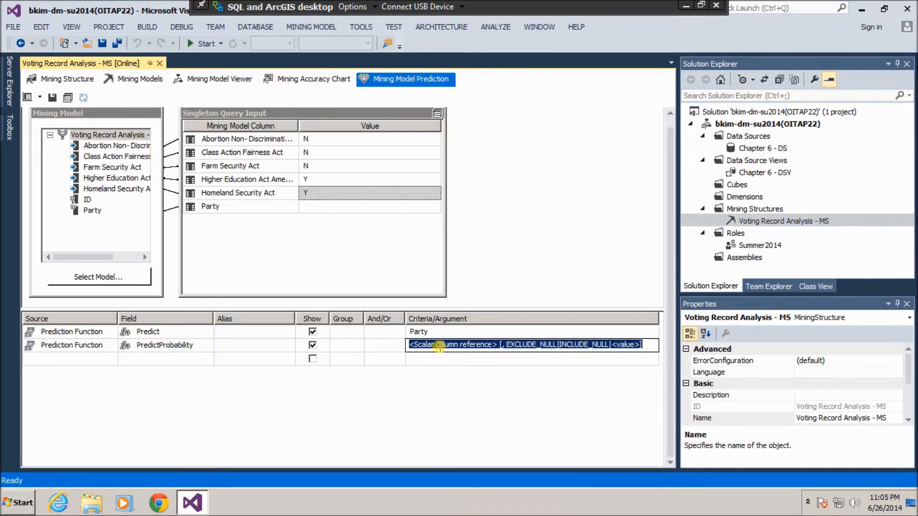
pyautogui.press('Delete')
pyautogui.write('Party')
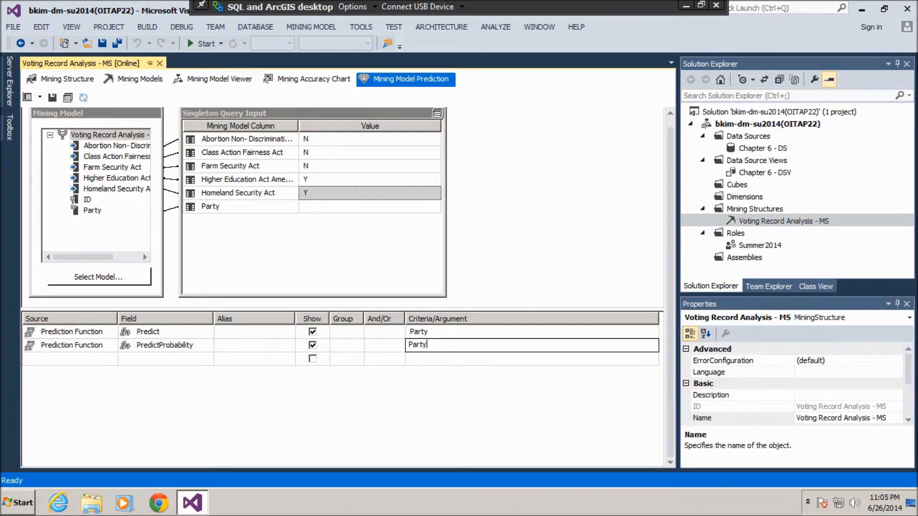
# Add a third output row with PredictHistogram, entering Party as its argument.
pyautogui.click(88, 359)
pyautogui.click(111, 359)
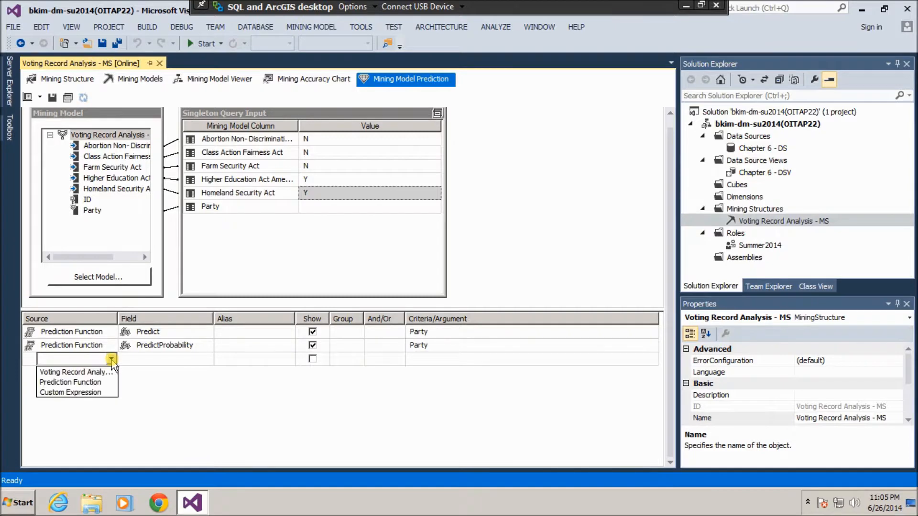
pyautogui.click(102, 382)
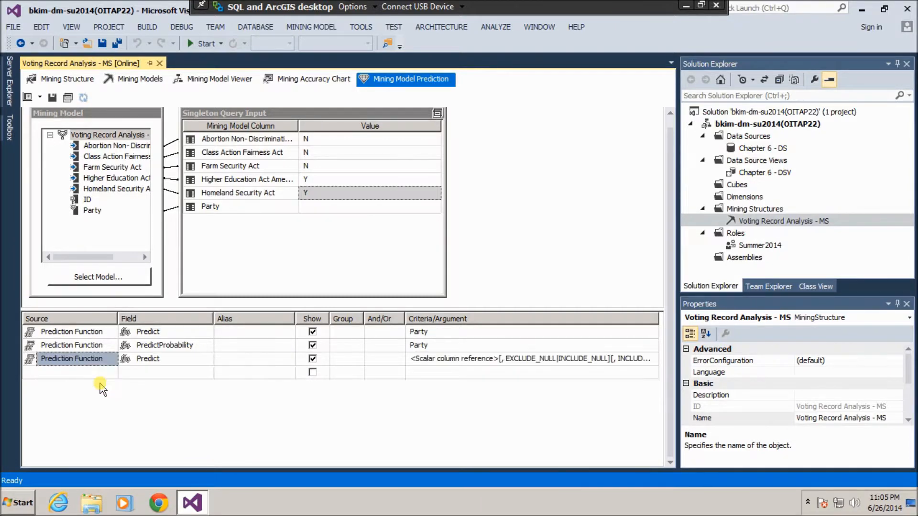
pyautogui.click(163, 360)
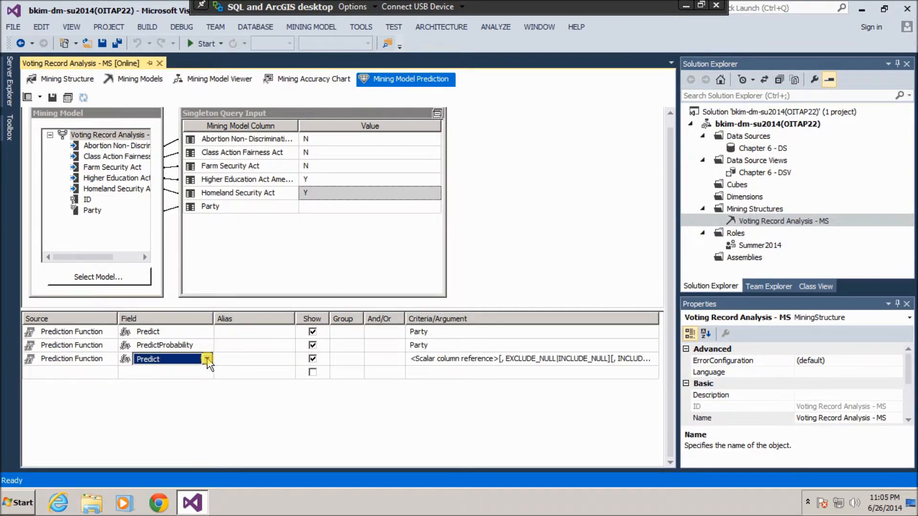
pyautogui.click(207, 359)
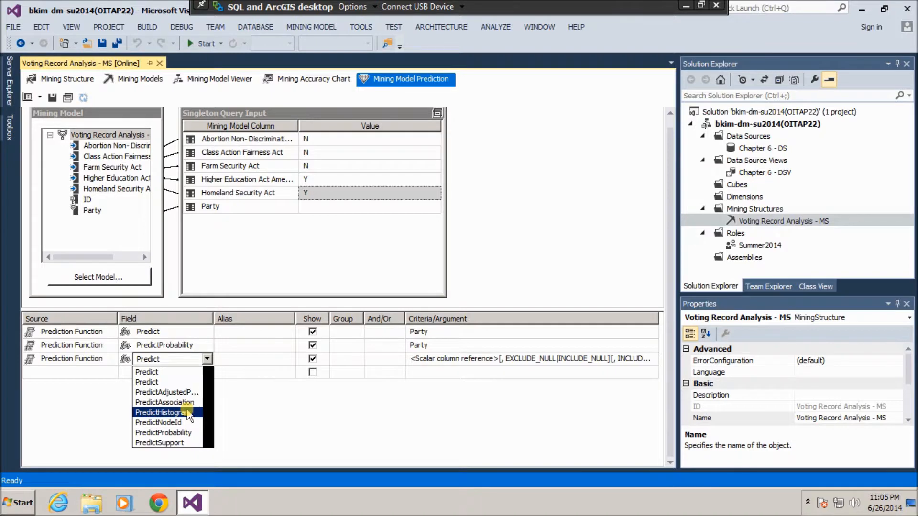
pyautogui.click(188, 412)
pyautogui.click(419, 359)
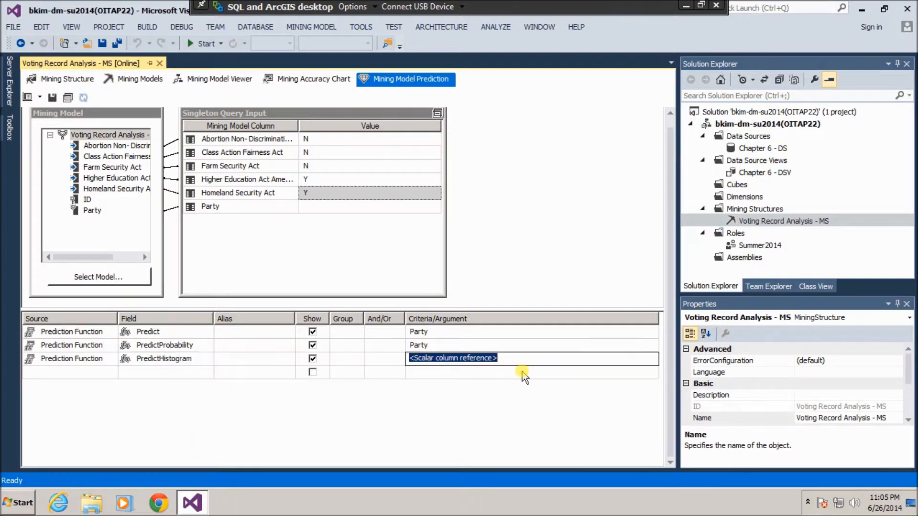
pyautogui.press('Delete')
pyautogui.write('Party')
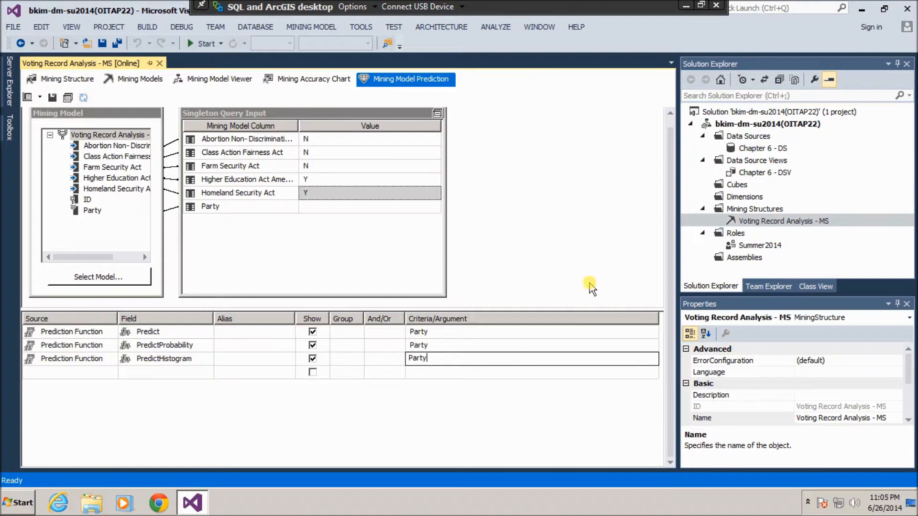
# Switch to the Query view to read the generated DMX SELECT with NATURAL PREDICTION JOIN.
pyautogui.click(40, 98)
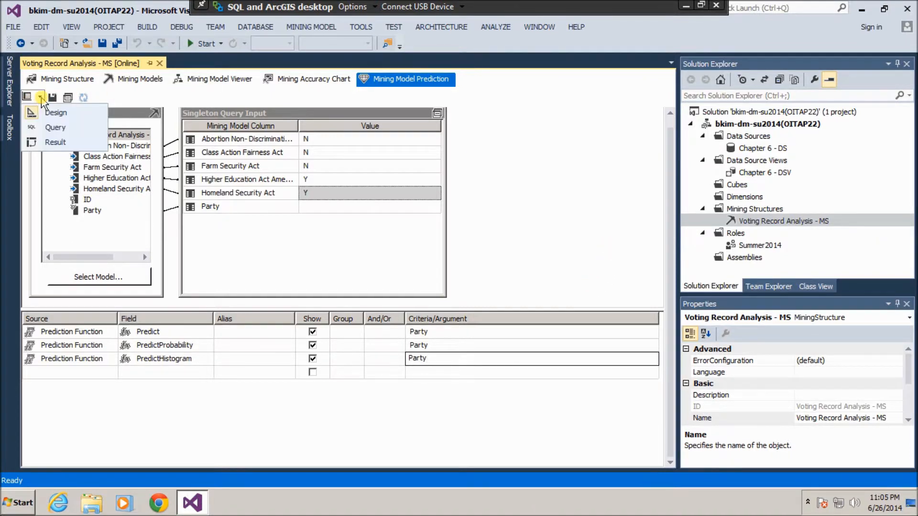
pyautogui.click(47, 128)
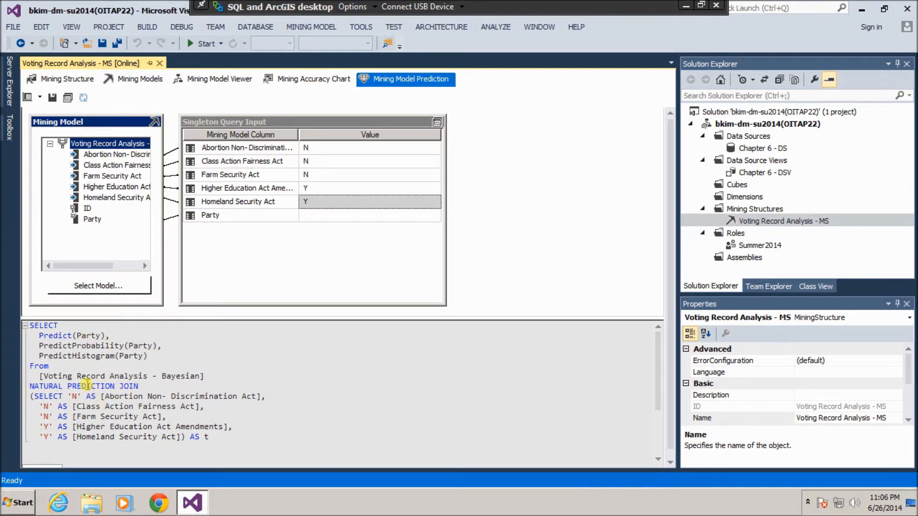
pyautogui.click(40, 98)
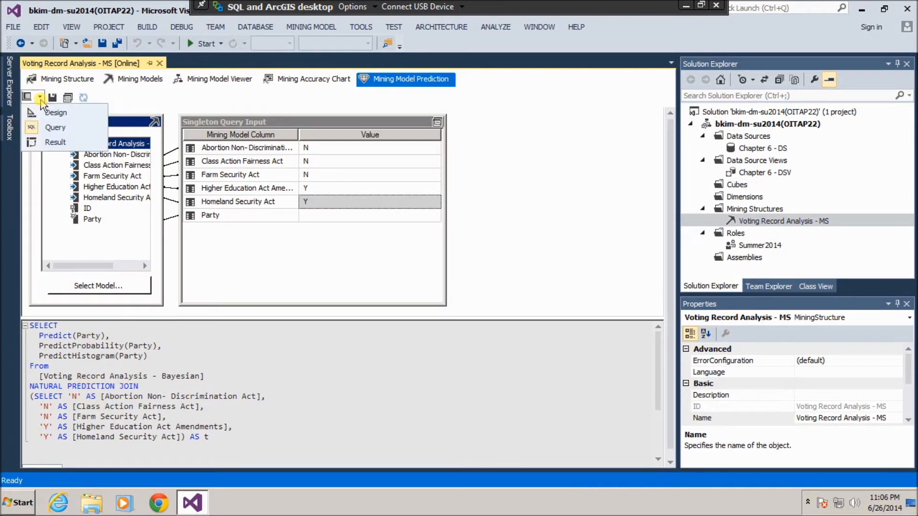
# Show results: Democrat at 0.9812, expanding the histogram to Republican 0.0123, Independent 0.0032.
pyautogui.click(55, 142)
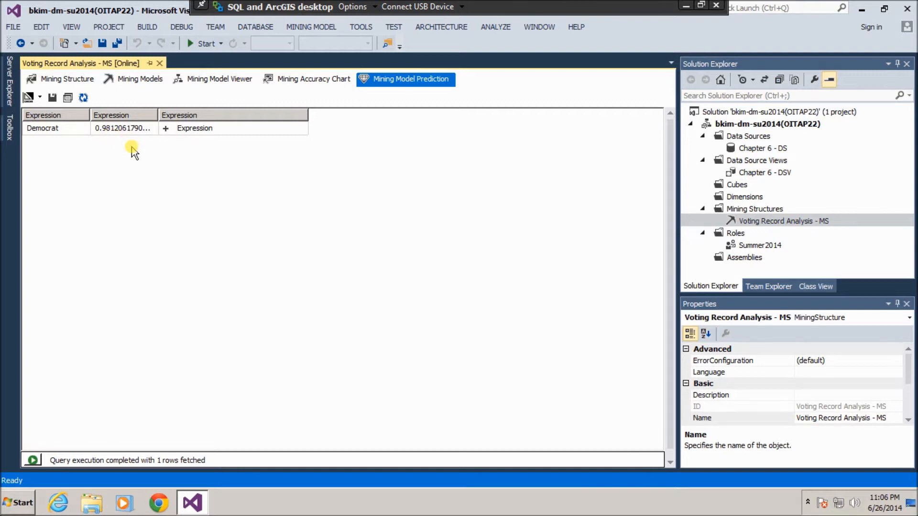
pyautogui.click(166, 129)
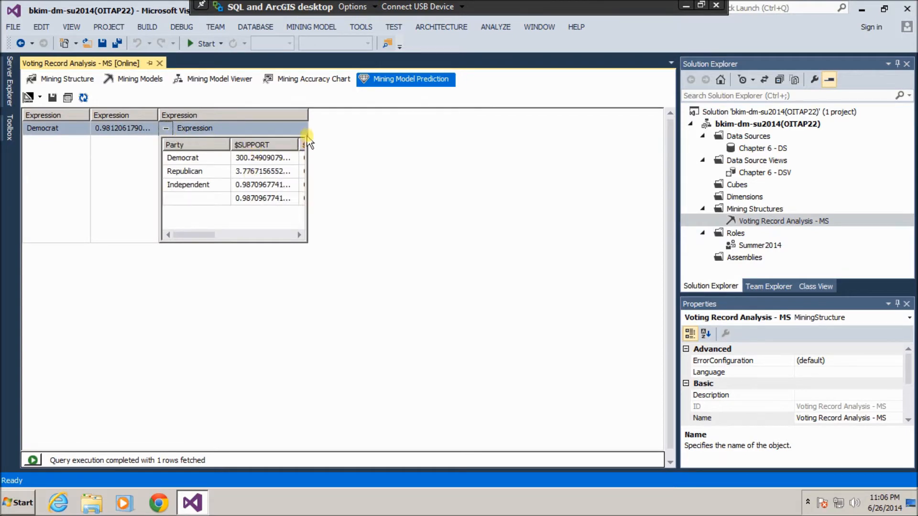
pyautogui.moveTo(311, 115); pyautogui.dragTo(377, 114)
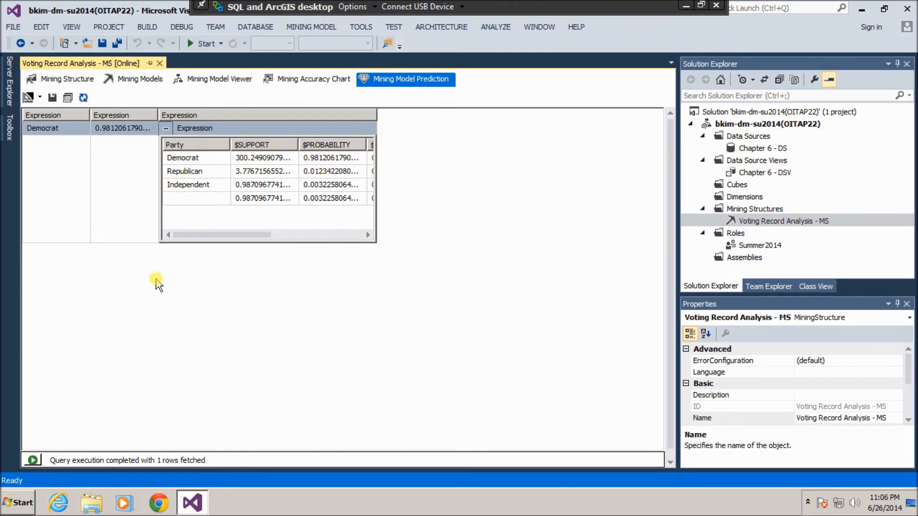
# Back in Design, change the Abortion Non-Discrimination and Class Action Fairness votes to Y.
pyautogui.click(41, 98)
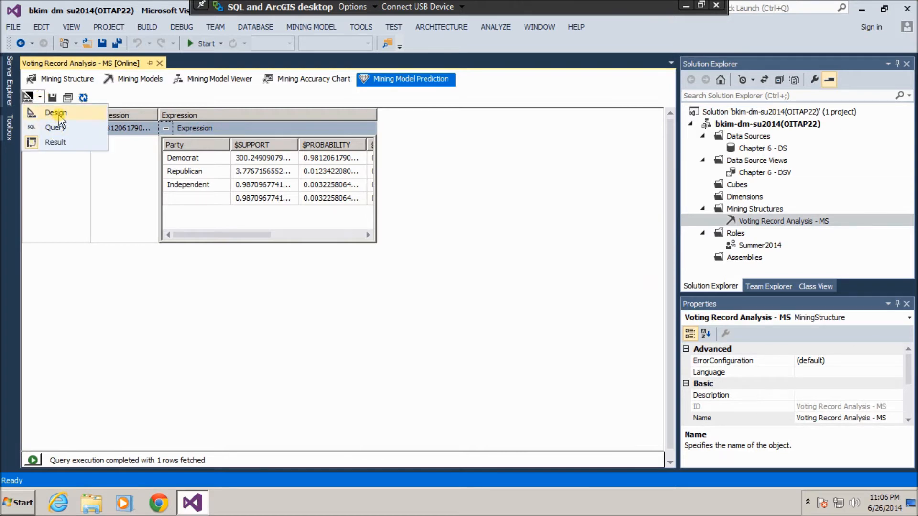
pyautogui.click(59, 116)
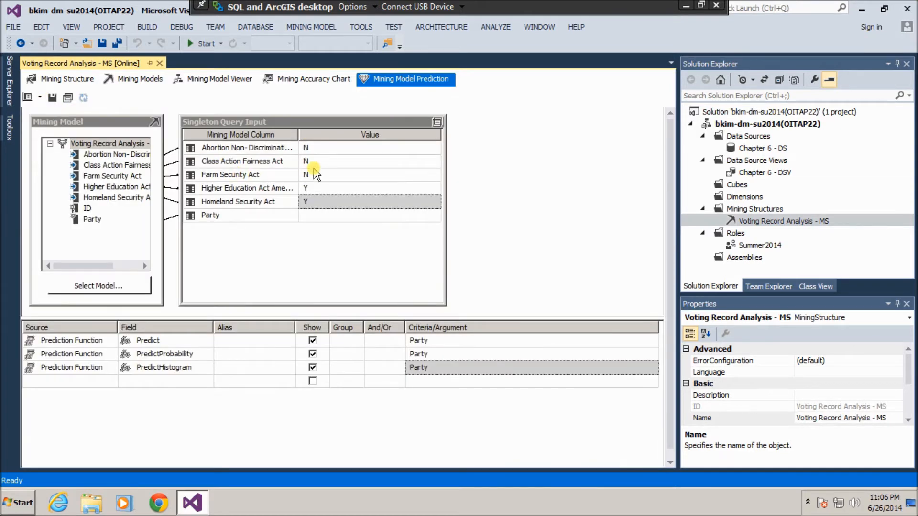
pyautogui.click(335, 149)
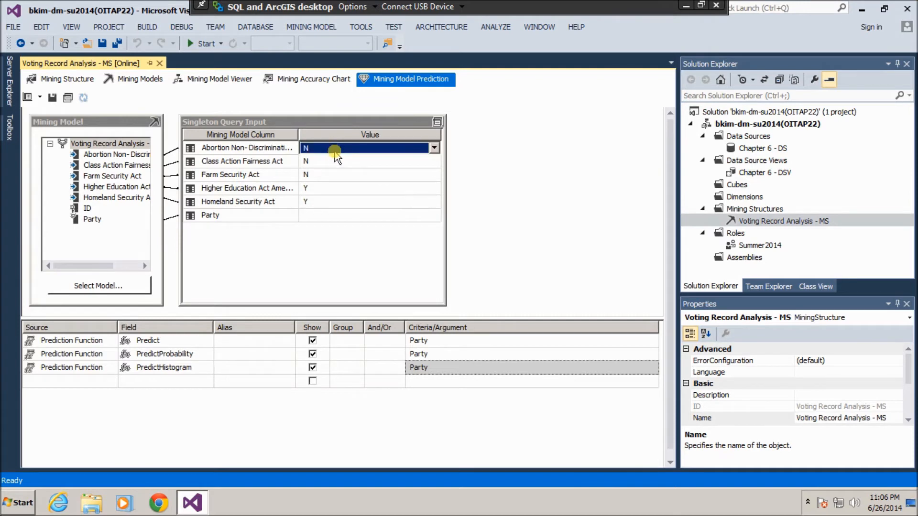
pyautogui.click(433, 148)
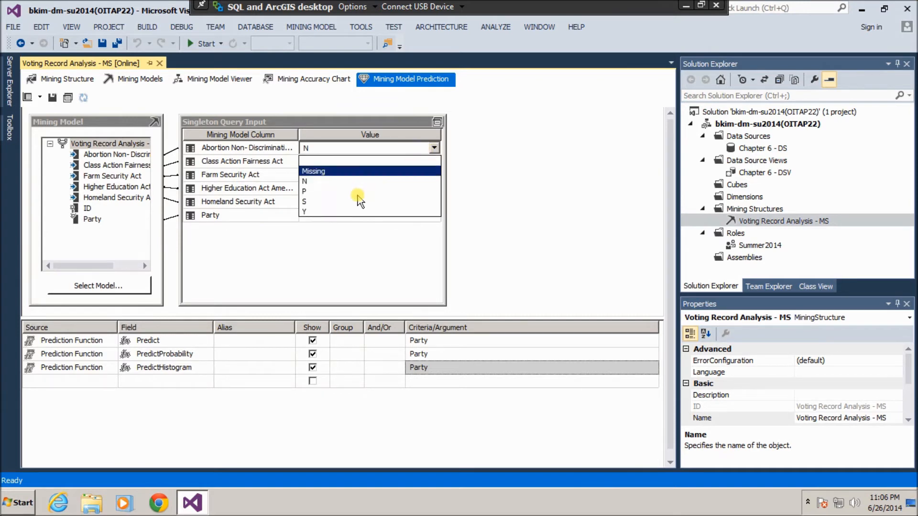
pyautogui.click(353, 212)
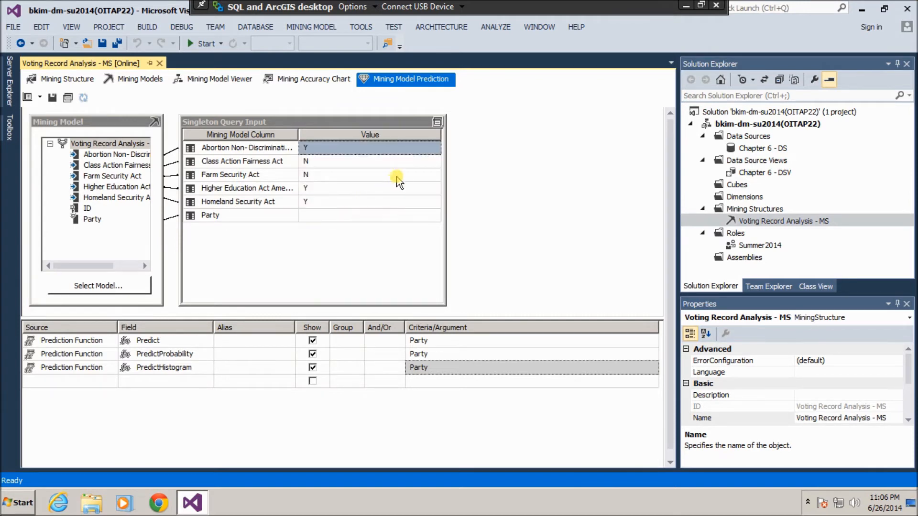
pyautogui.click(410, 162)
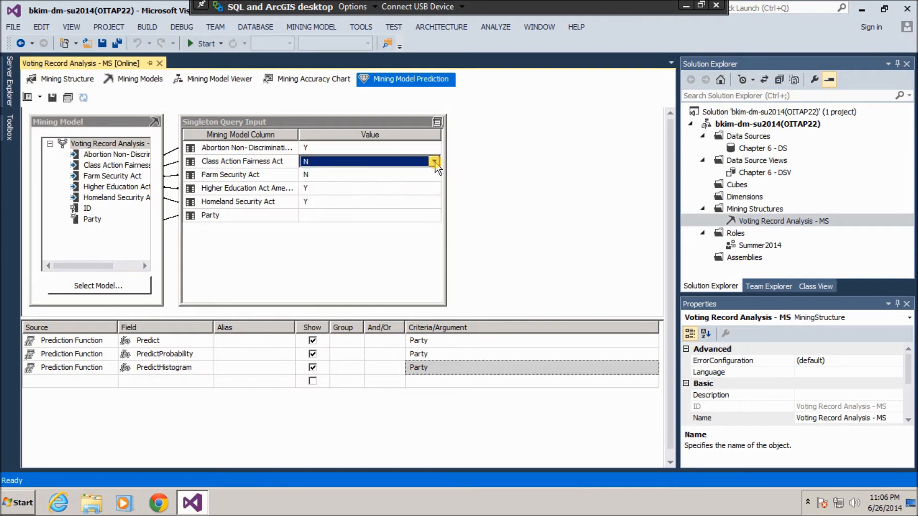
pyautogui.click(434, 162)
pyautogui.click(345, 223)
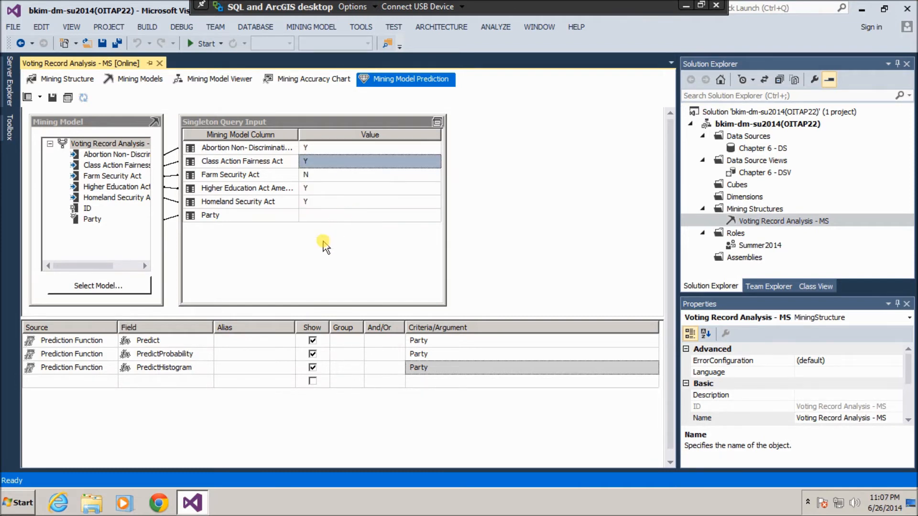
# Rerun the prediction and expand its histogram: Republican 0.9811, Democrat 0.0124, Independent 0.0032.
pyautogui.click(28, 97)
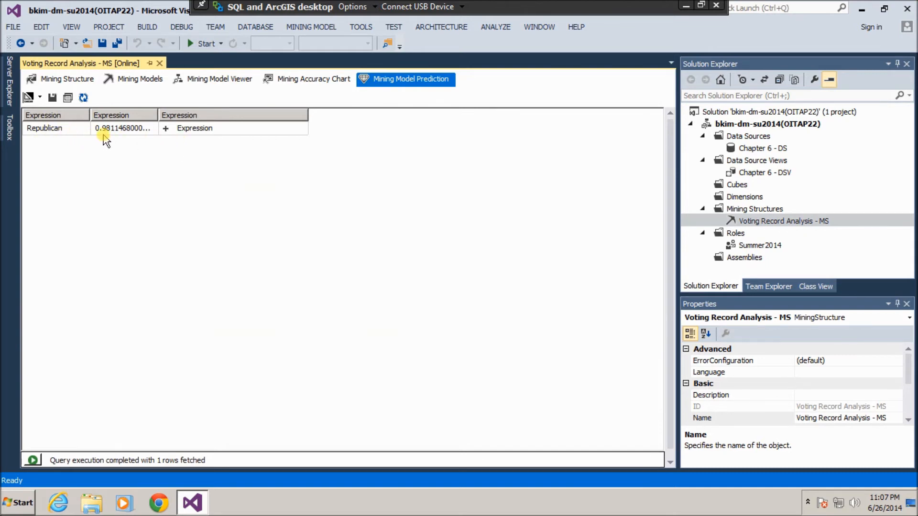
pyautogui.click(165, 128)
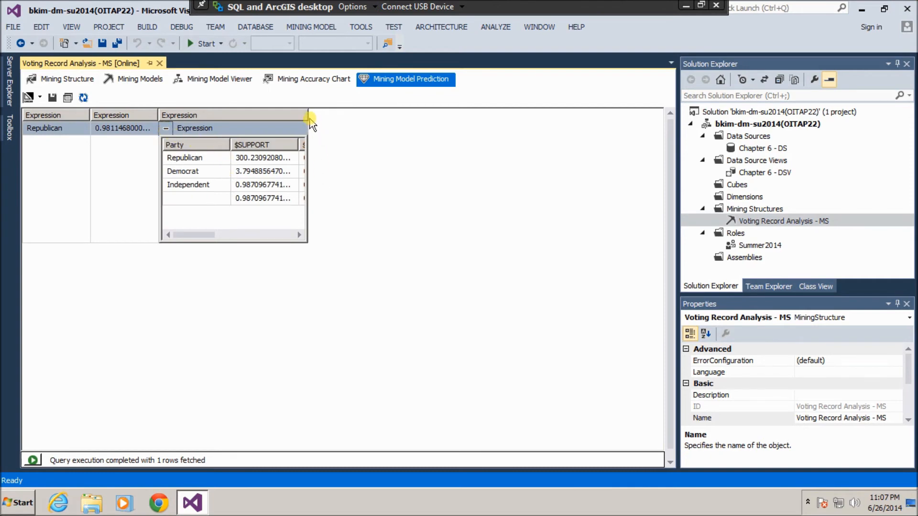
pyautogui.moveTo(309, 117); pyautogui.dragTo(390, 117)
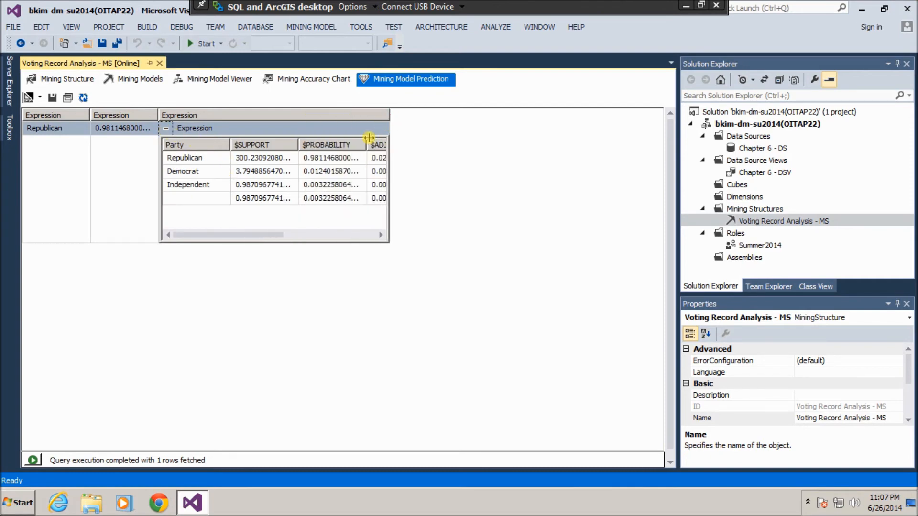